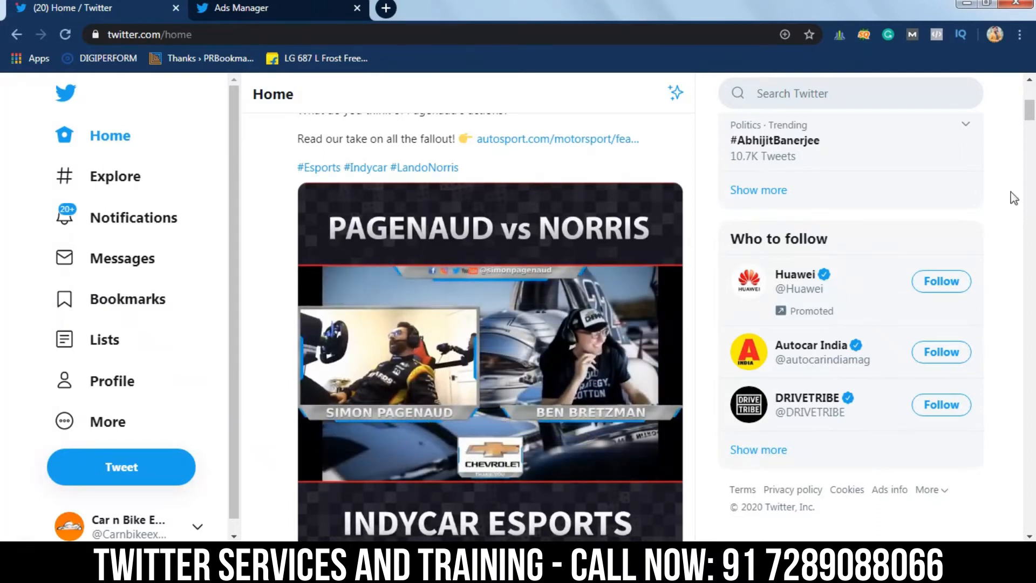
# Switch to Twitter Ads Manager, start creating a new campaign and look through the available campaign objectives
pyautogui.moveTo(1033, 114)
pyautogui.mouseDown()
pyautogui.moveTo(1034, 99)
pyautogui.moveTo(1034, 118)
pyautogui.mouseUp()
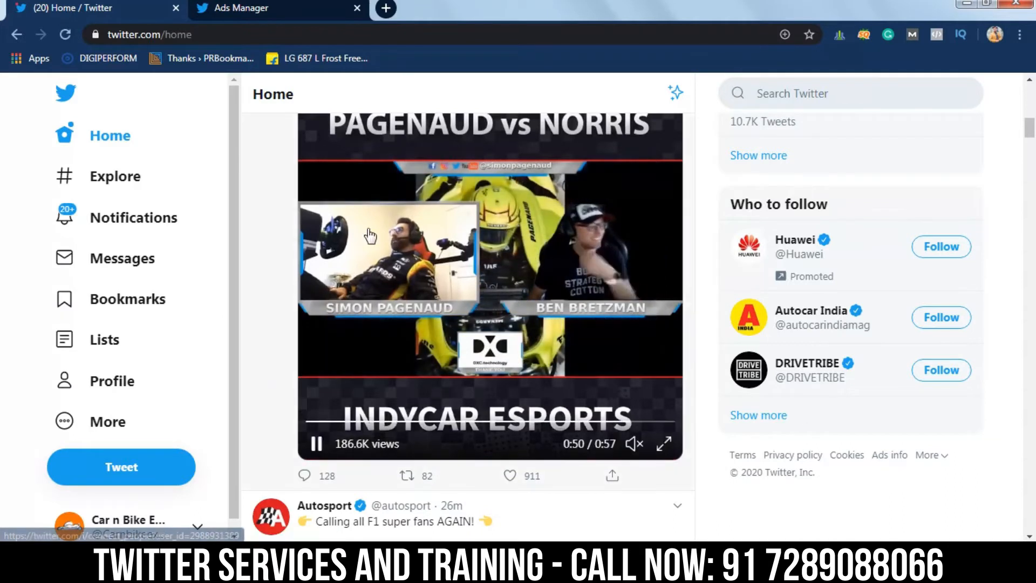
pyautogui.click(252, 5)
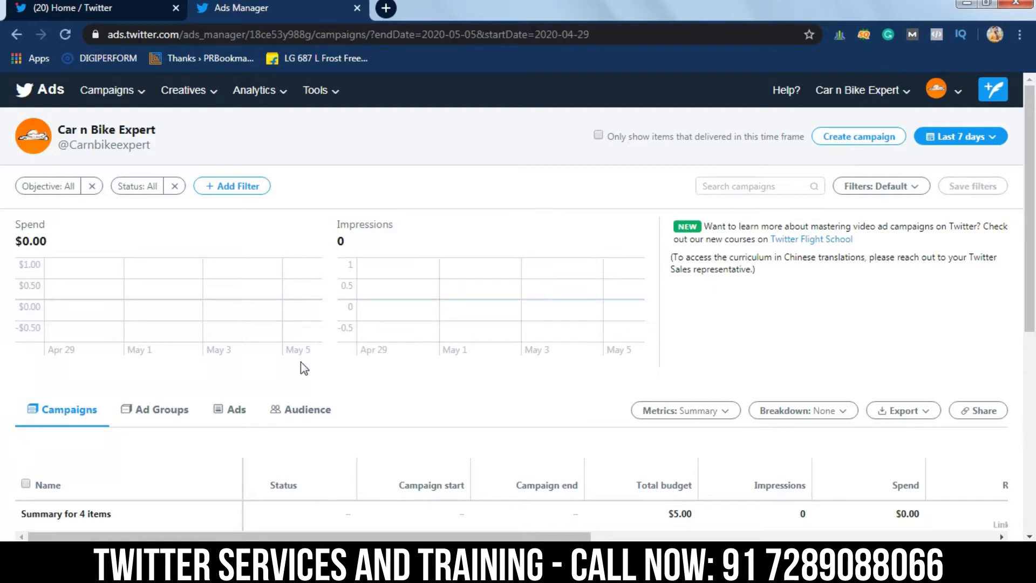
pyautogui.click(880, 142)
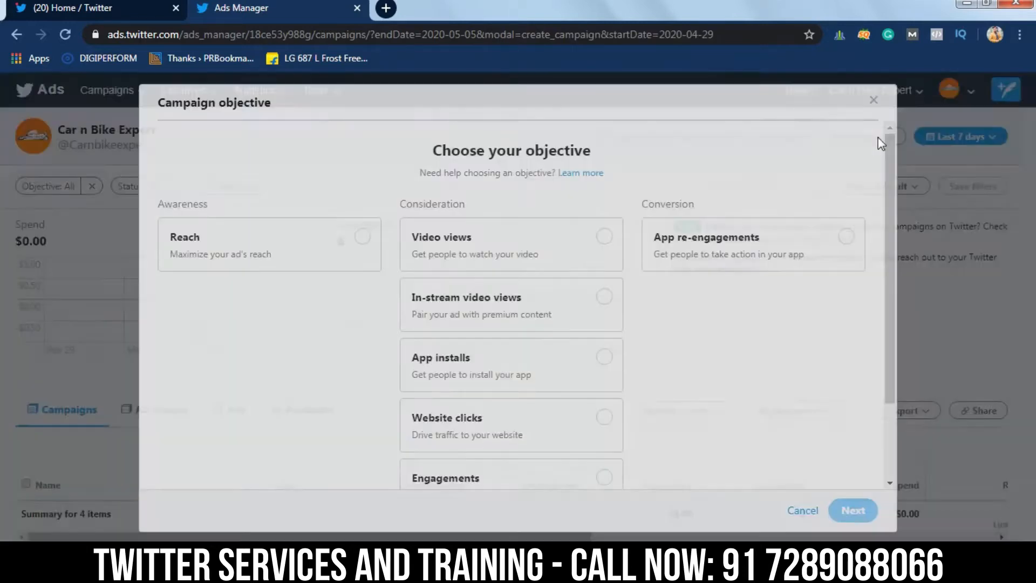
pyautogui.moveTo(893, 273)
pyautogui.mouseDown()
pyautogui.moveTo(882, 409)
pyautogui.moveTo(881, 261)
pyautogui.mouseUp()
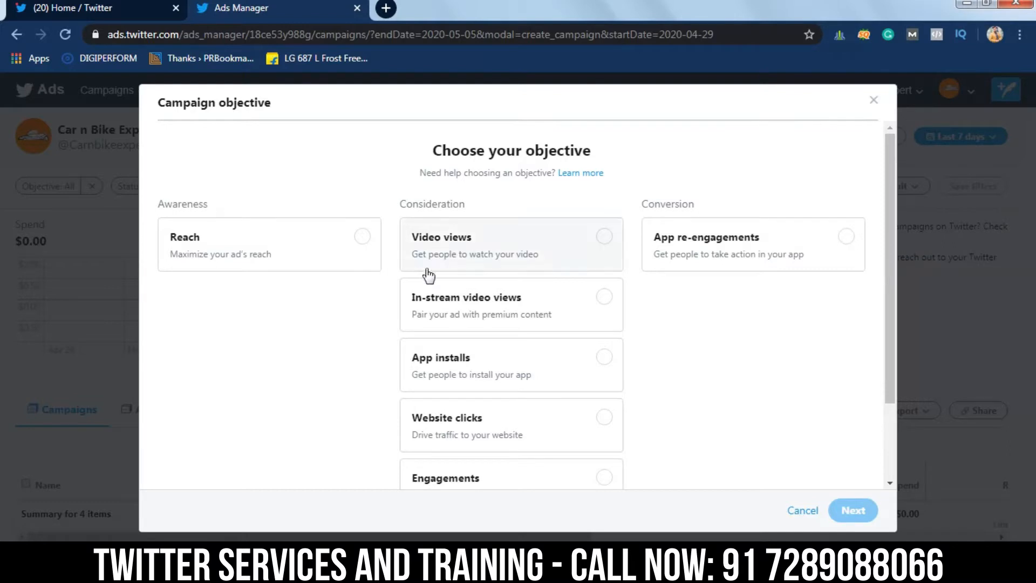
pyautogui.moveTo(890, 323); pyautogui.dragTo(890, 449)
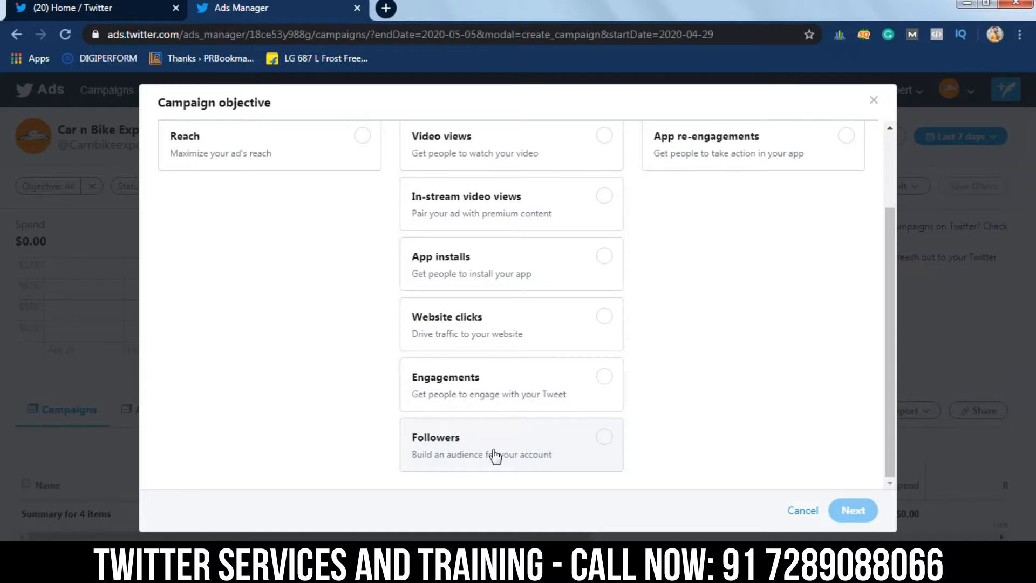
# Choose Followers as the campaign objective and continue to the campaign setup
pyautogui.click(89, 7)
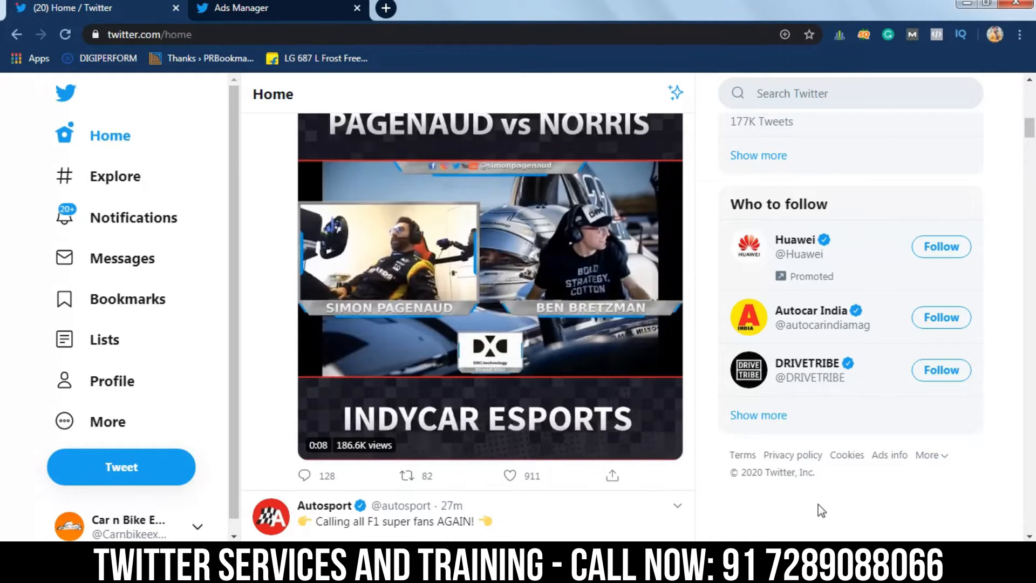
pyautogui.click(260, 7)
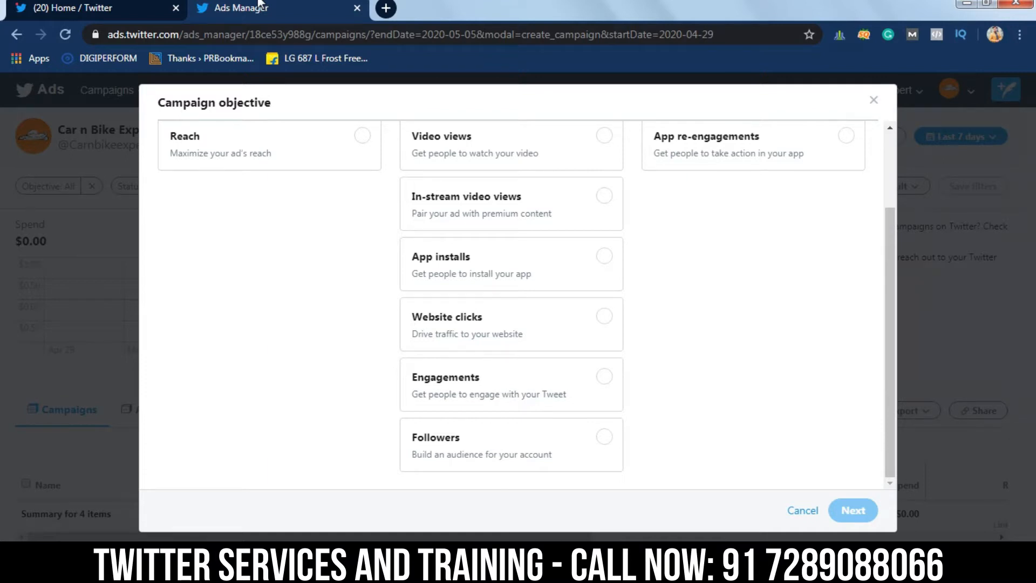
pyautogui.moveTo(894, 312); pyautogui.dragTo(889, 171)
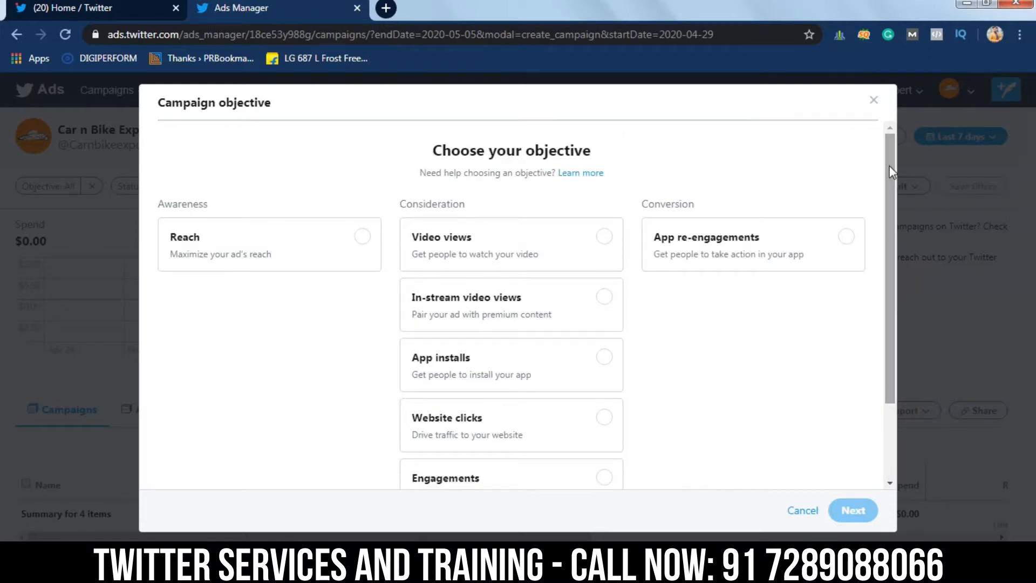
pyautogui.moveTo(889, 172); pyautogui.dragTo(889, 419)
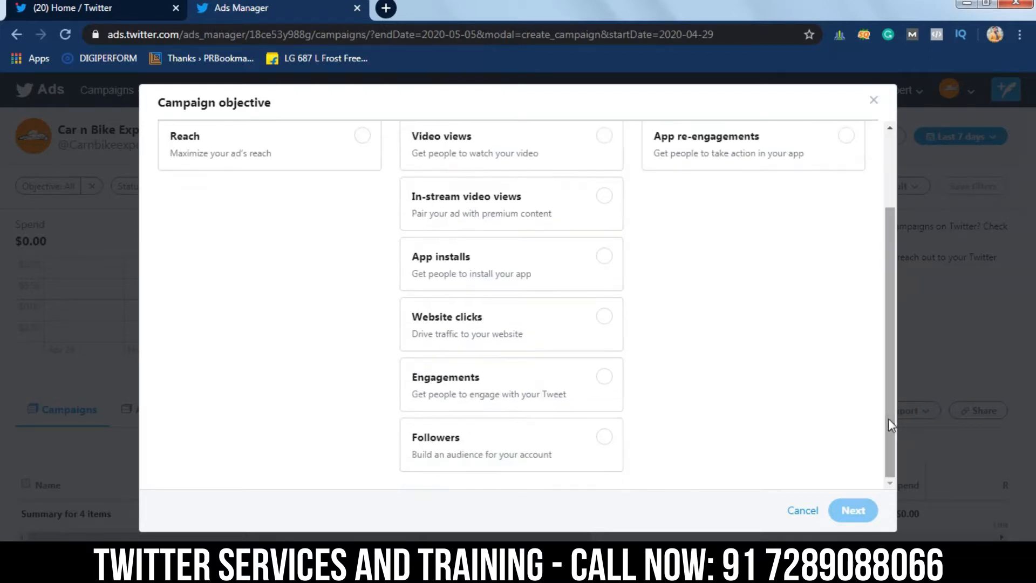
pyautogui.click(578, 448)
pyautogui.click(857, 516)
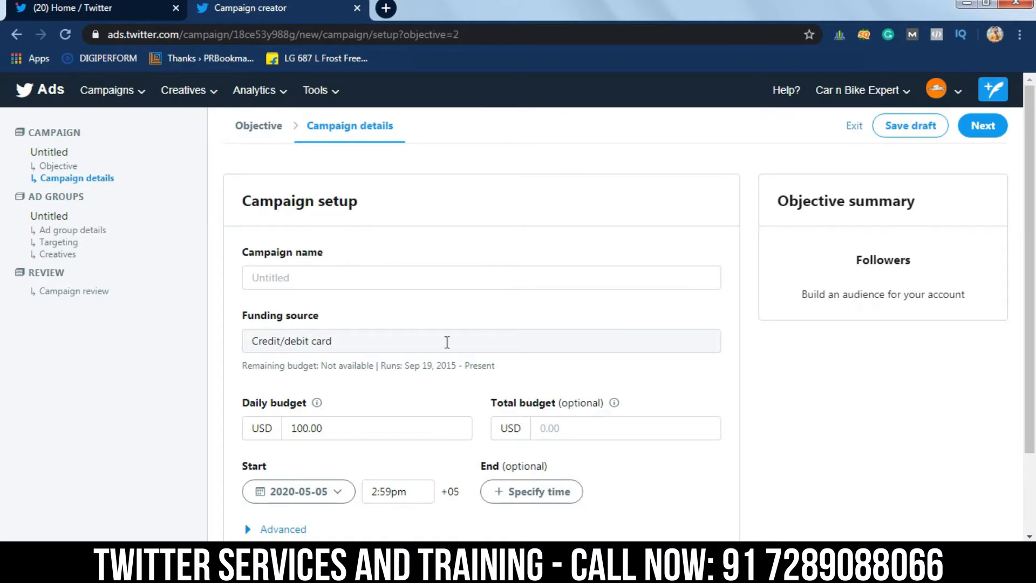
# Name the campaign "car n bike followers"
pyautogui.click(570, 283)
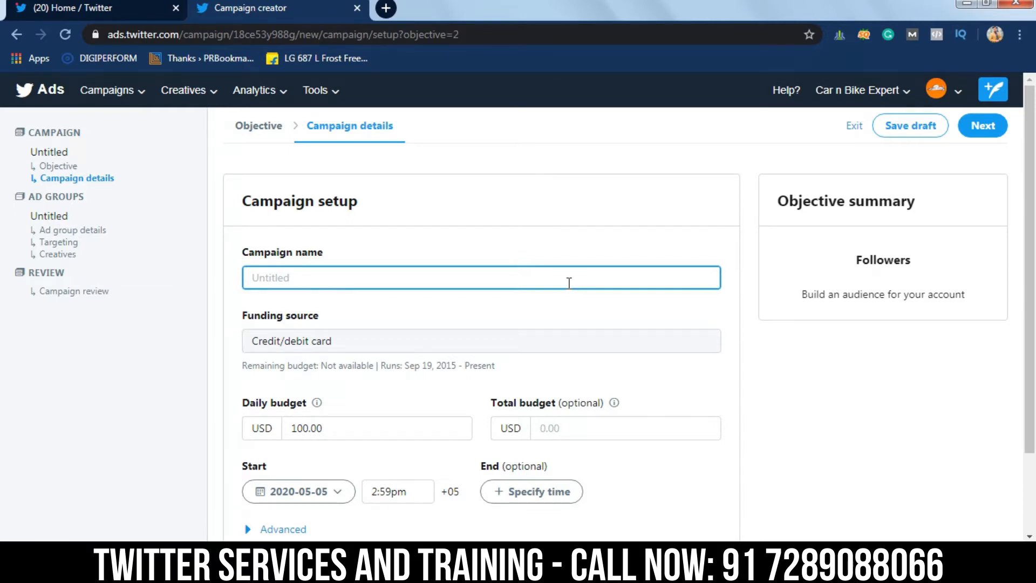
pyautogui.write('car n bike exert')
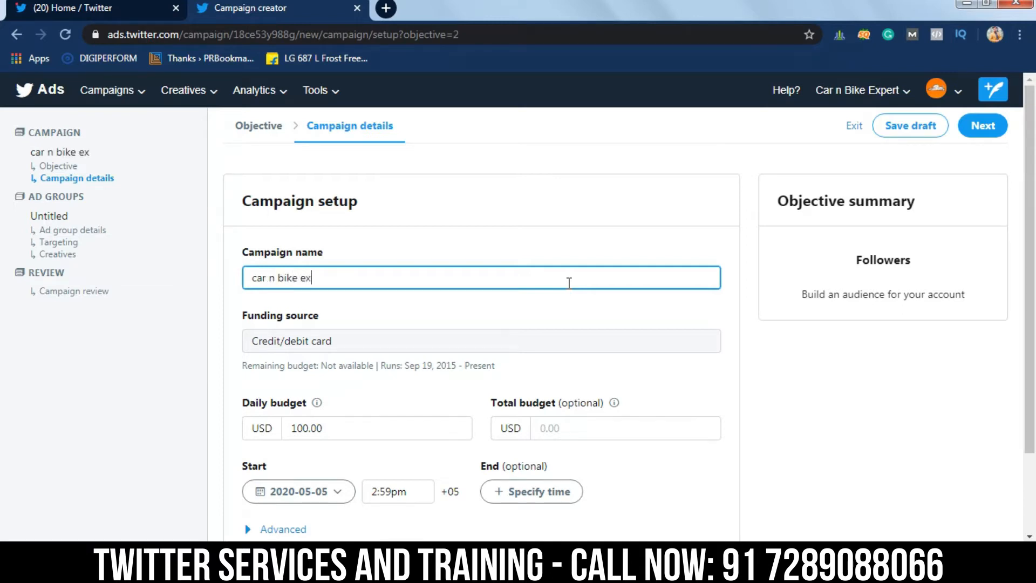
pyautogui.press('BackSpace')
pyautogui.press('BackSpace')
pyautogui.press('BackSpace')
pyautogui.press('BackSpace')
pyautogui.press('BackSpace')
pyautogui.write('followewrs')
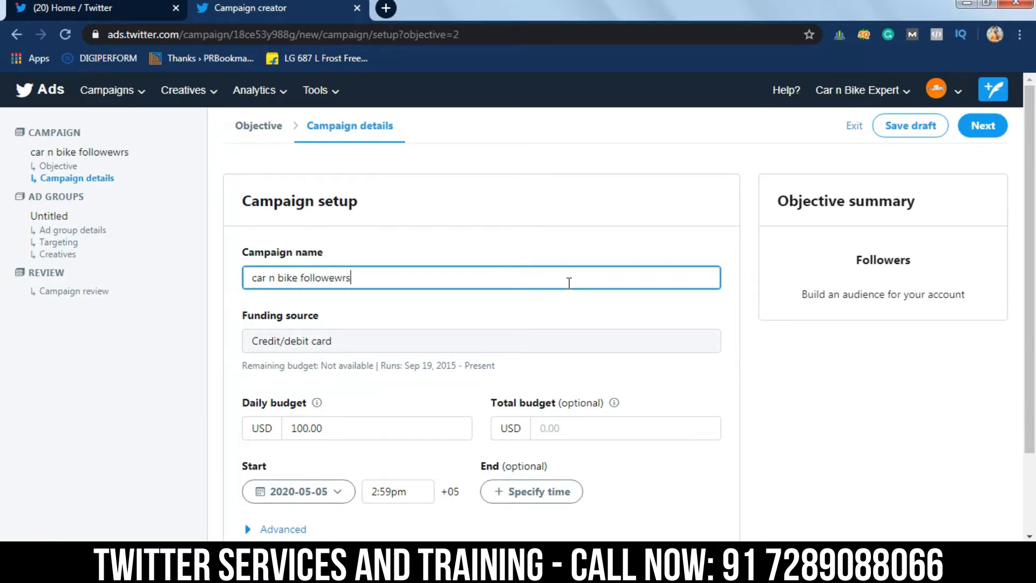
pyautogui.press('BackSpace')
pyautogui.press('BackSpace')
pyautogui.press('BackSpace')
pyautogui.press('BackSpace')
pyautogui.write('ers')
# Set the campaign's daily budget to 1.00 USD
pyautogui.scroll(-2, 1035, 324)
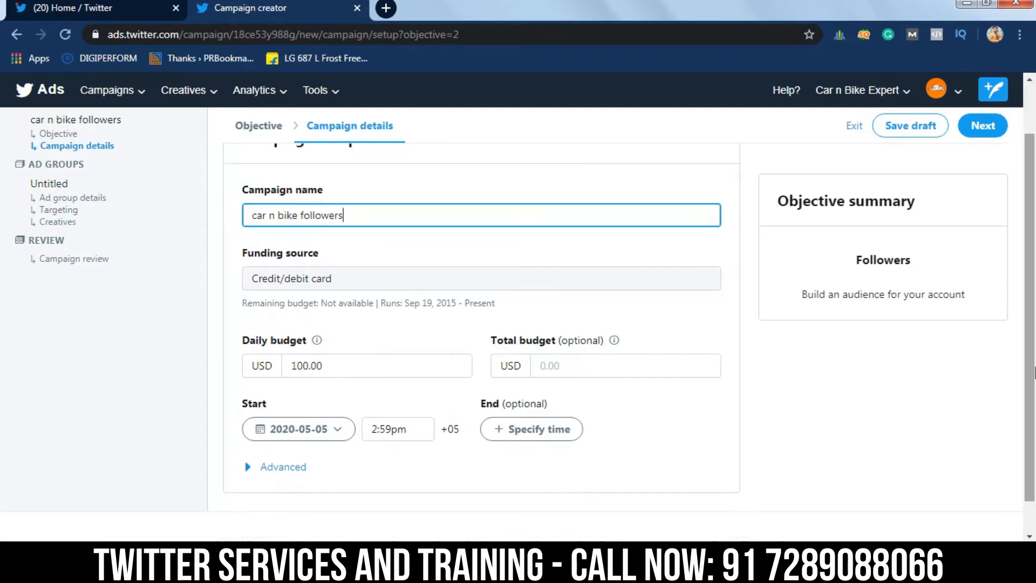
pyautogui.click(308, 367)
pyautogui.doubleClick(309, 367)
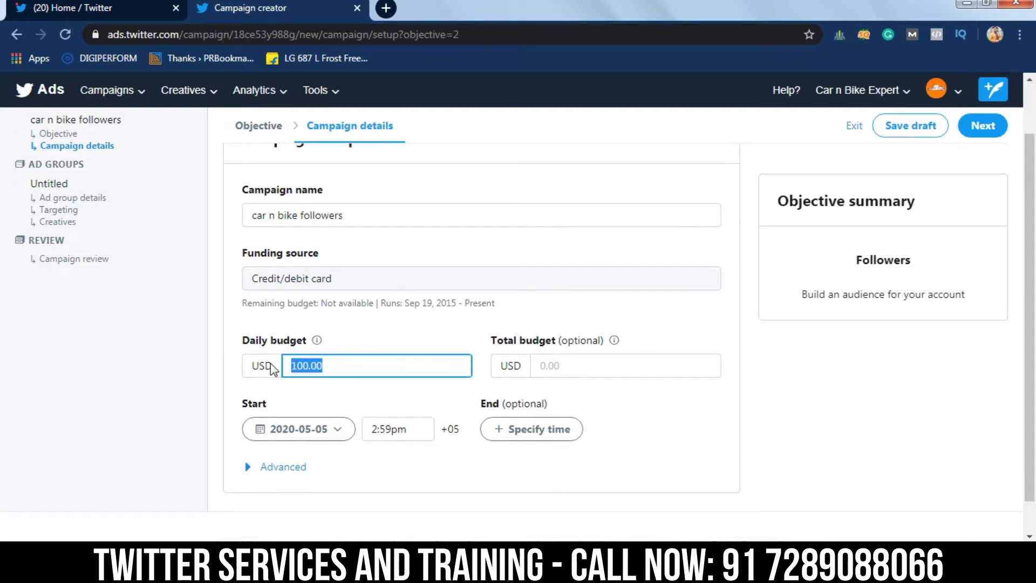
pyautogui.write('1')
pyautogui.click(379, 379)
# Try a total budget of 50 USD and a campaign end time, and clear both optional settings
pyautogui.click(586, 372)
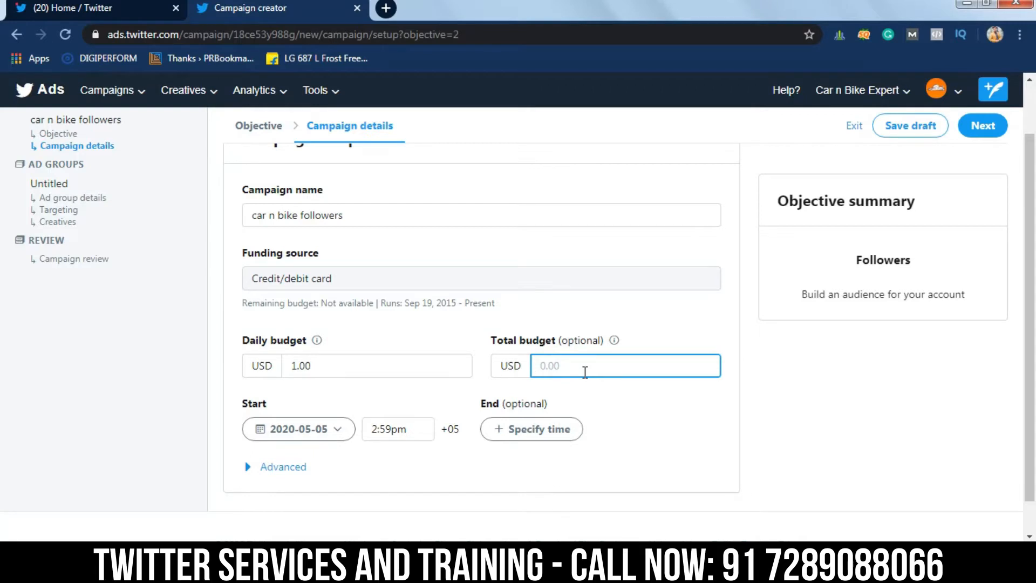
pyautogui.write('50')
pyautogui.doubleClick(581, 366)
pyautogui.press('BackSpace')
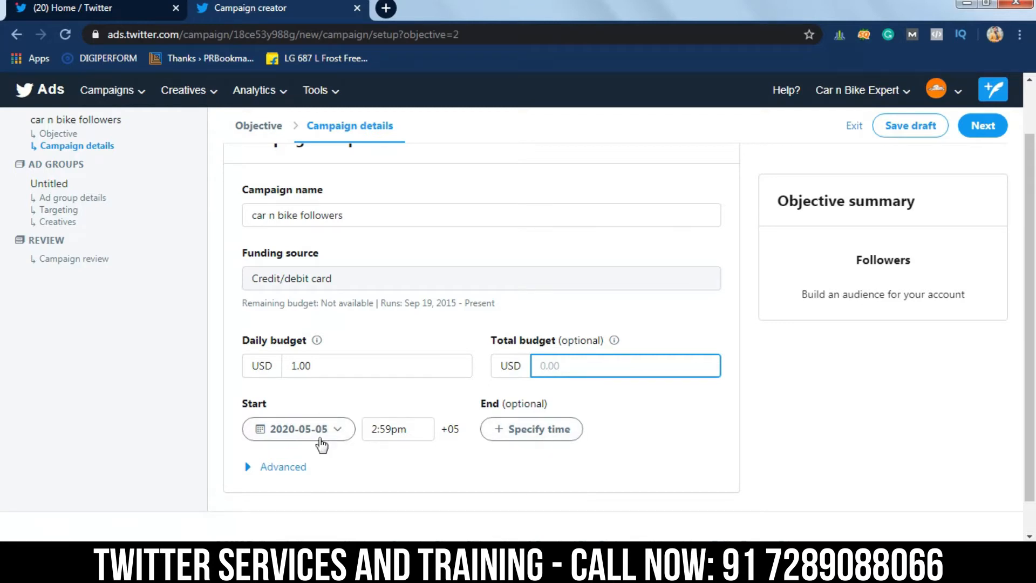
pyautogui.click(541, 432)
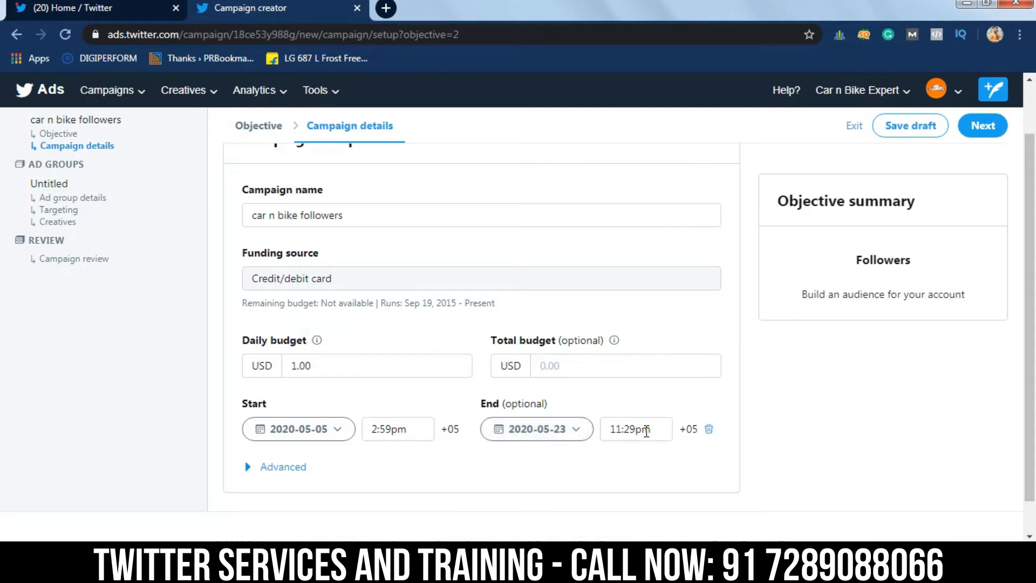
pyautogui.click(708, 430)
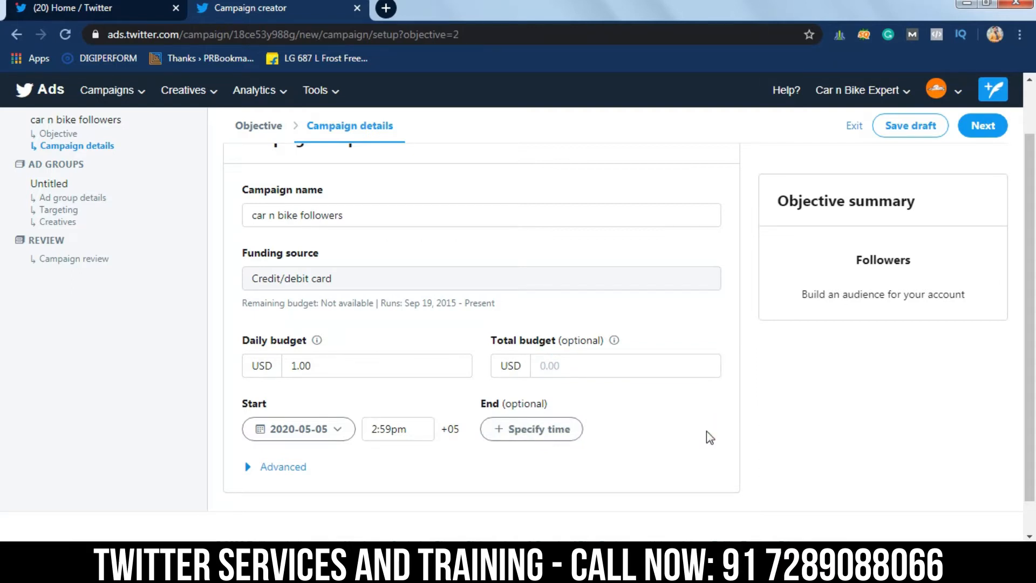
# Expand the campaign's advanced settings and review the Standard and Accelerated pacing options
pyautogui.click(270, 473)
pyautogui.scroll(-1, 1032, 443)
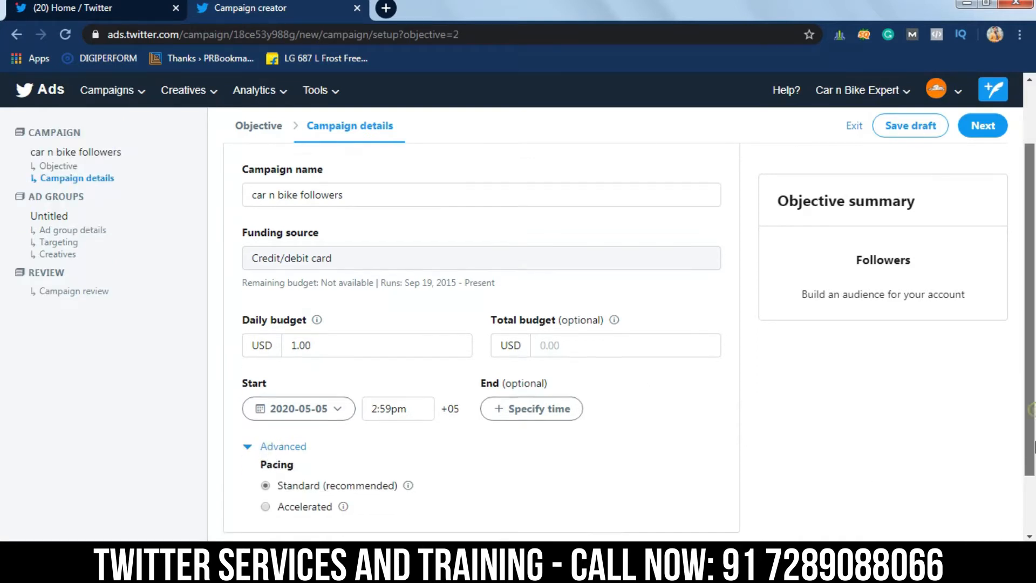
pyautogui.moveTo(1035, 442); pyautogui.dragTo(1035, 461)
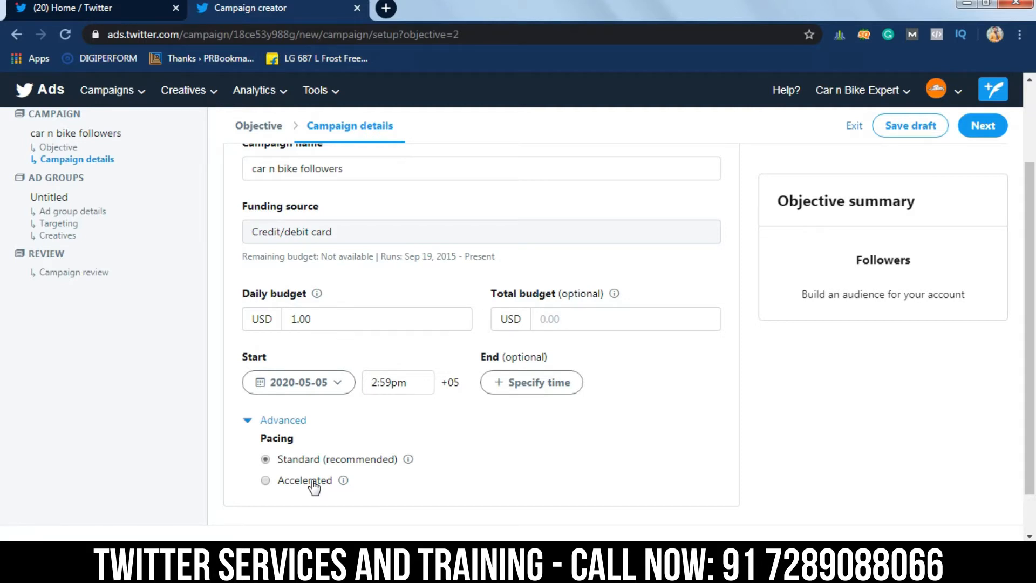
pyautogui.scroll(2, 1030, 324)
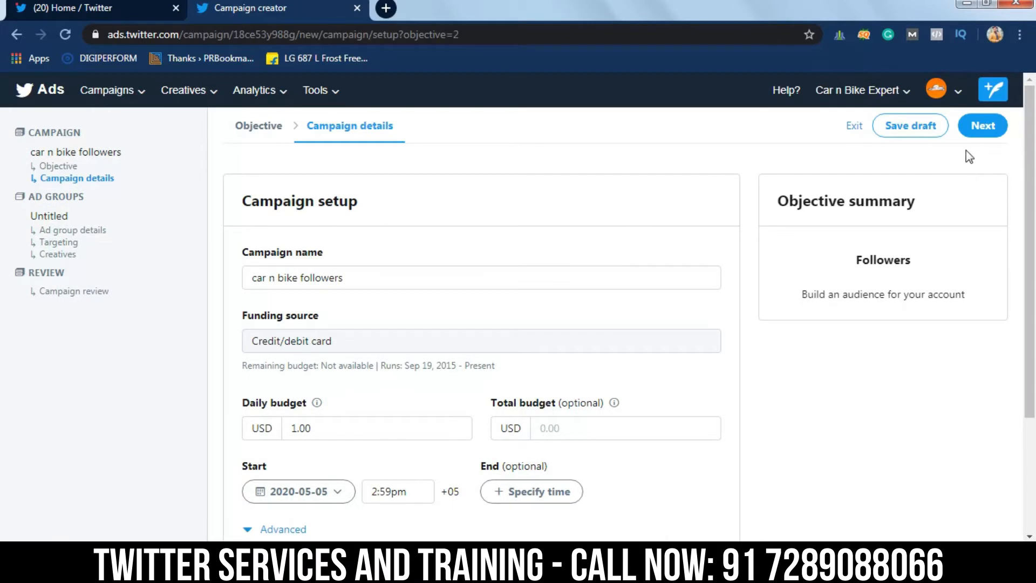
# Continue to the ad group details and name the ad group "car n bike"
pyautogui.click(983, 127)
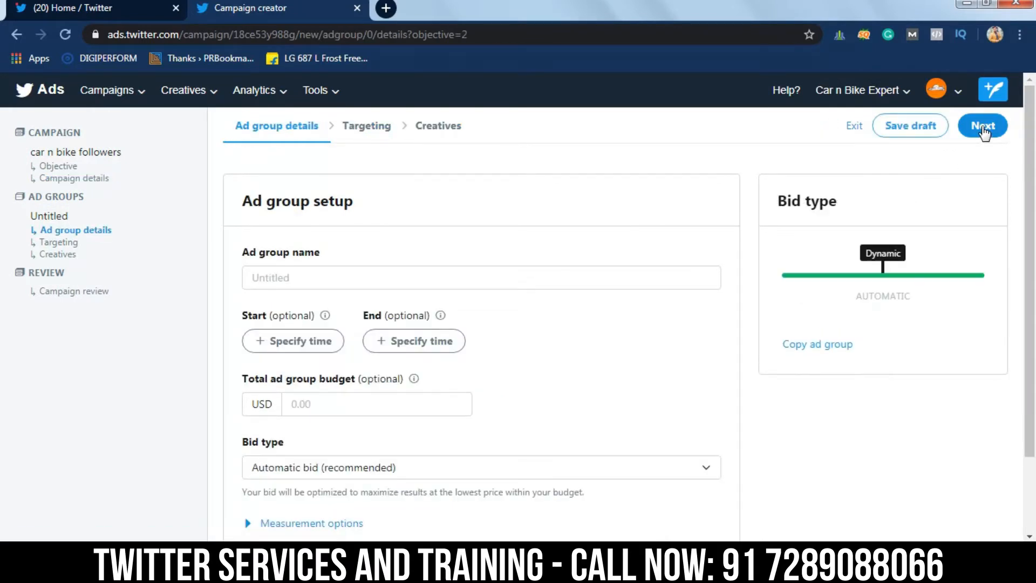
pyautogui.click(565, 273)
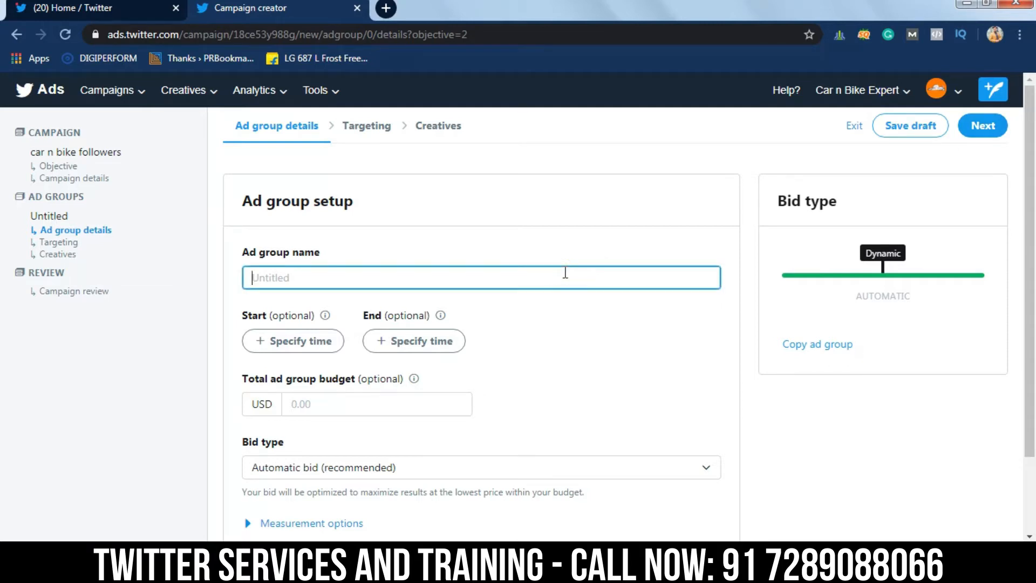
pyautogui.write('car n bike')
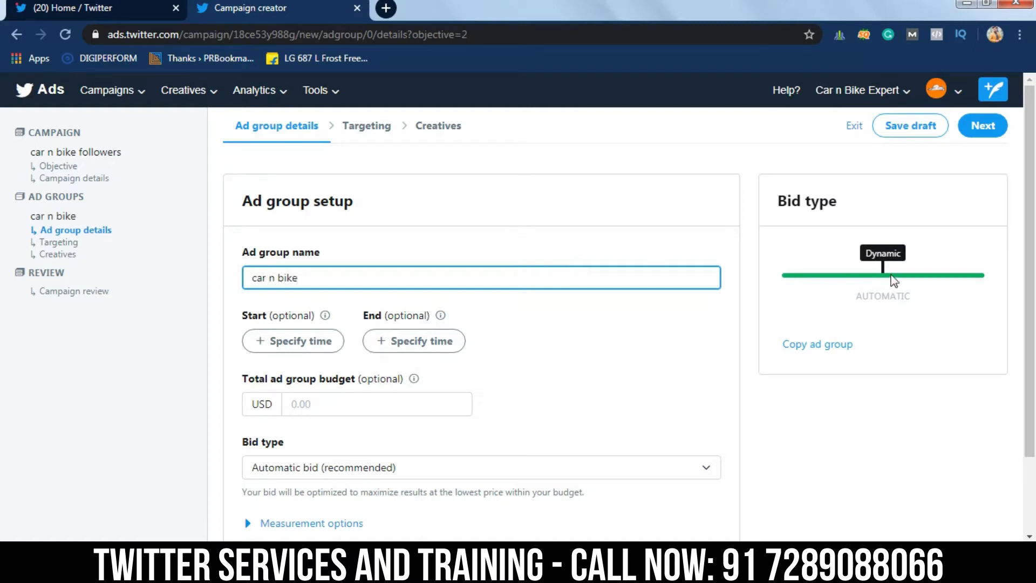
# Try a Target cost bid of 0.10 USD per new follower, and return the bid type to Automatic bid
pyautogui.moveTo(1035, 262); pyautogui.dragTo(1035, 319)
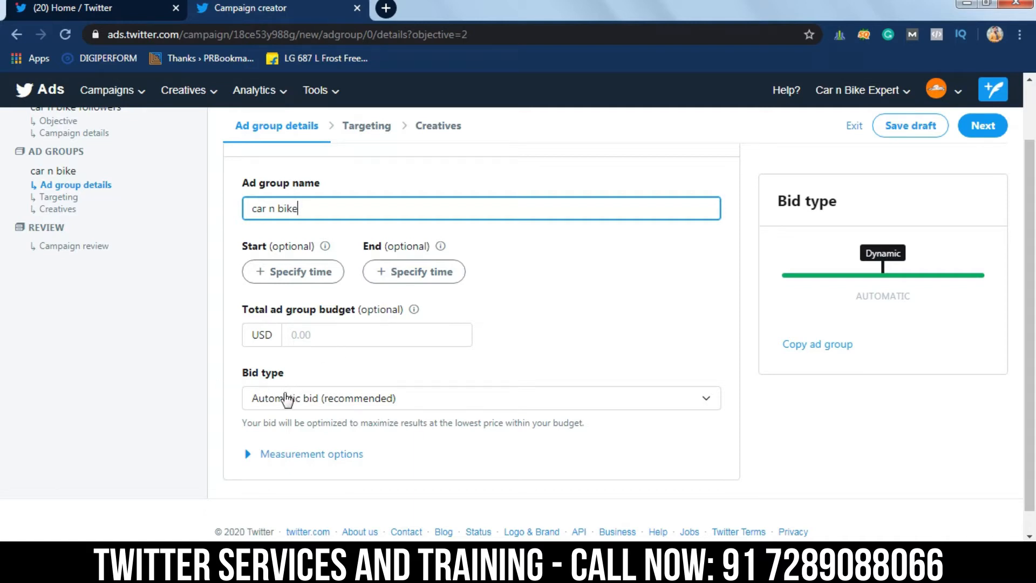
pyautogui.click(366, 401)
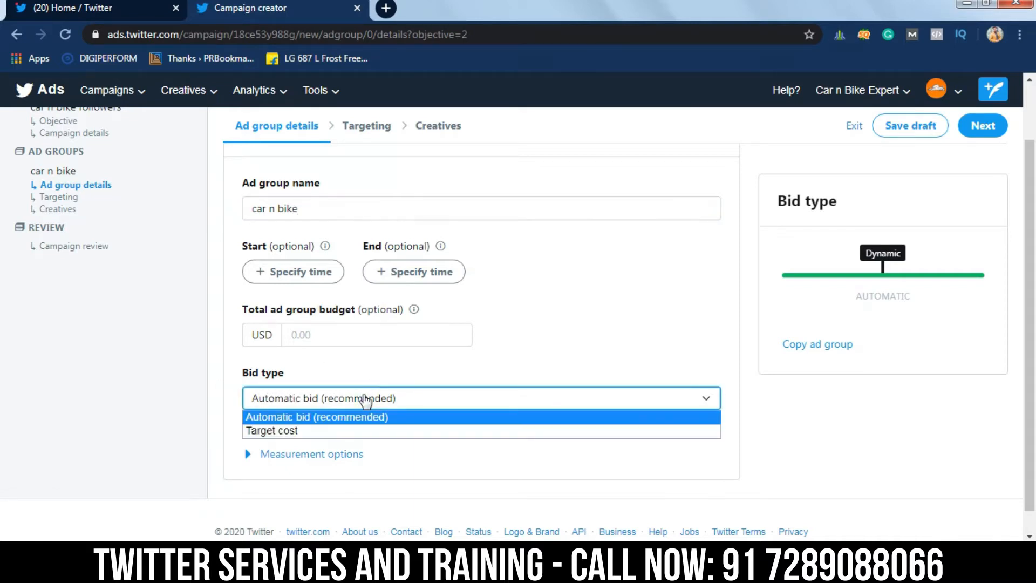
pyautogui.click(330, 431)
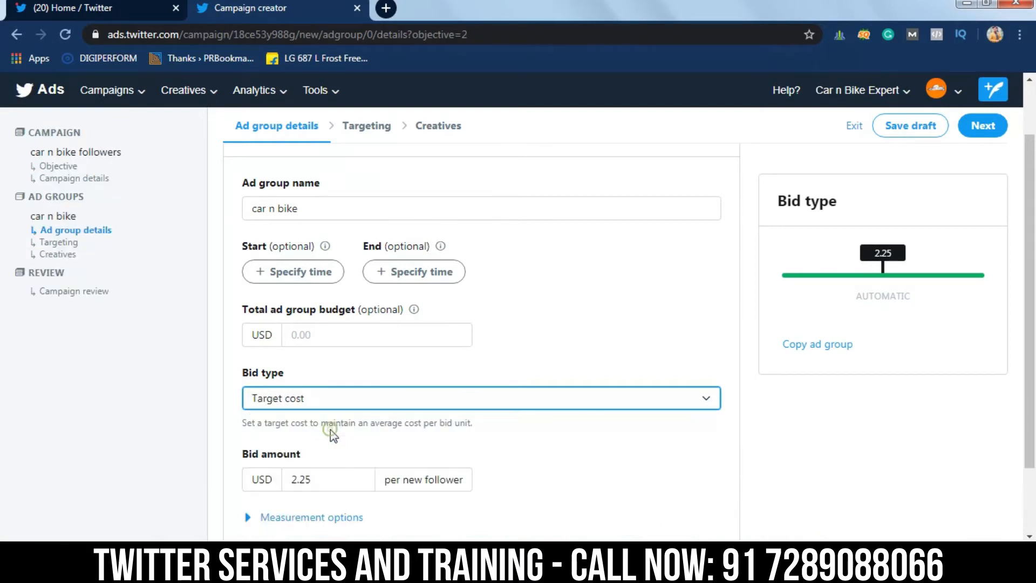
pyautogui.moveTo(1034, 339); pyautogui.dragTo(1034, 397)
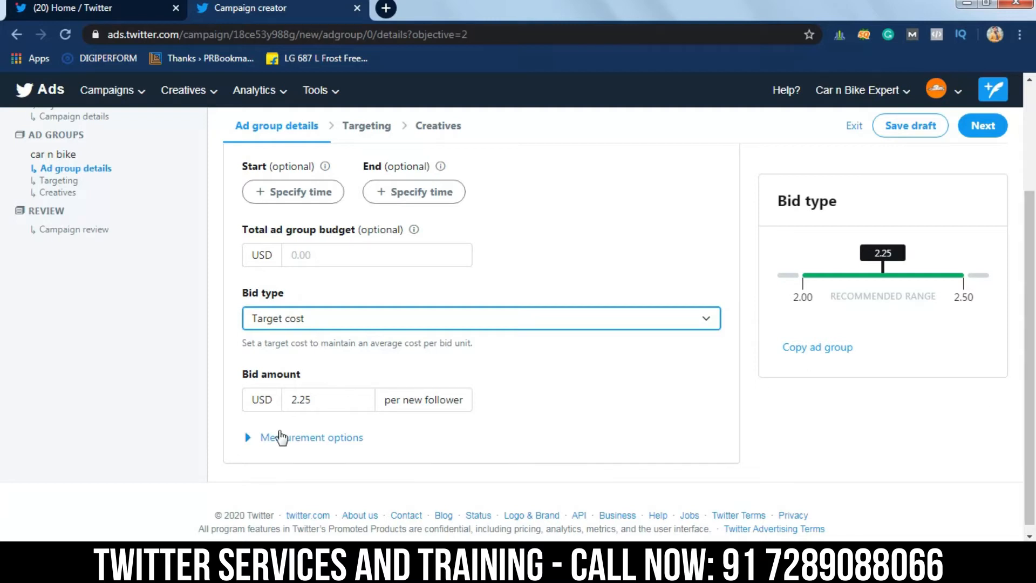
pyautogui.click(341, 393)
pyautogui.doubleClick(292, 399)
pyautogui.write('.10')
pyautogui.click(673, 432)
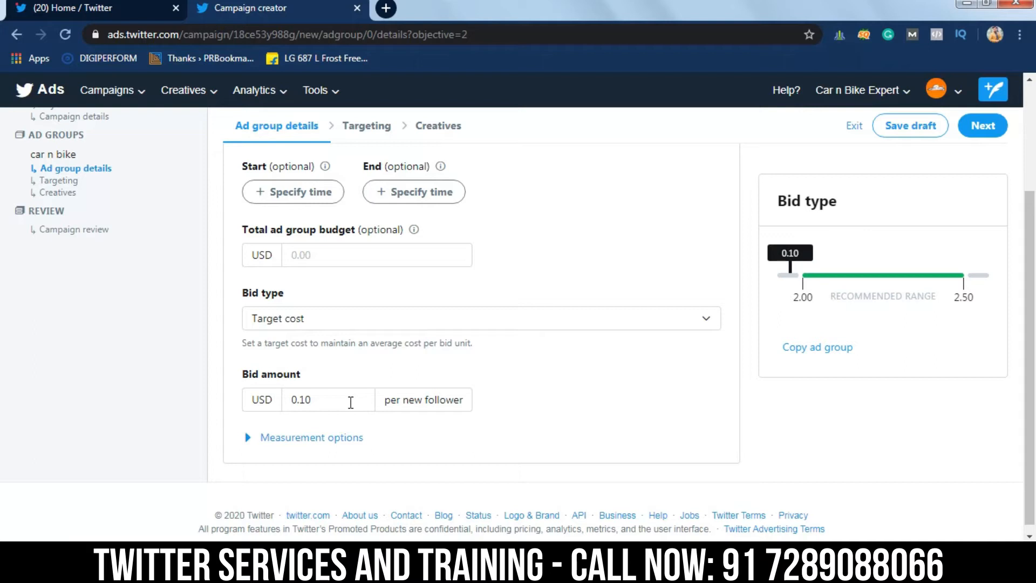
pyautogui.click(411, 322)
pyautogui.click(378, 337)
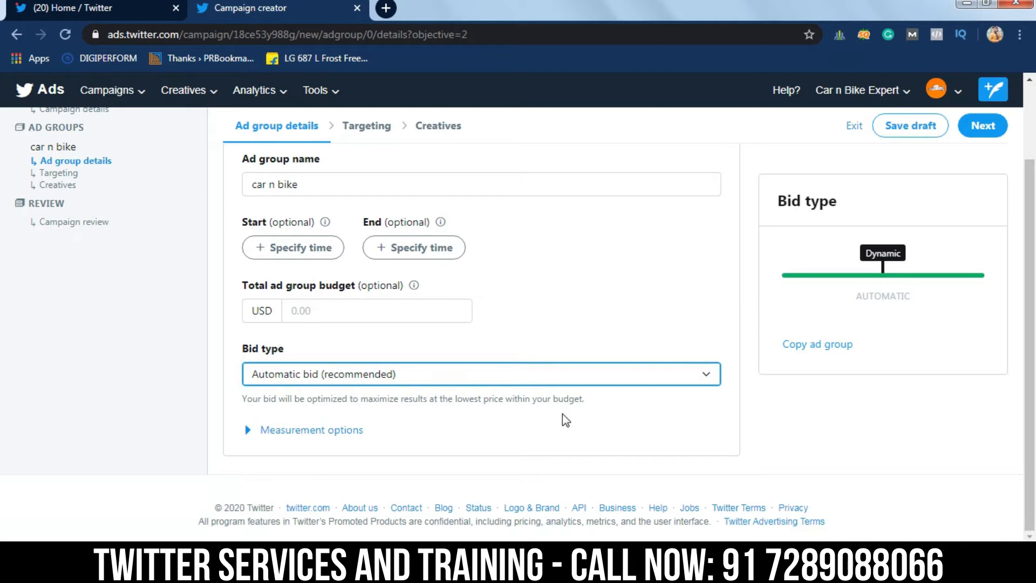
# Set the ad group's bid type to Target cost with a bid amount of 0.10 USD per new follower
pyautogui.click(570, 382)
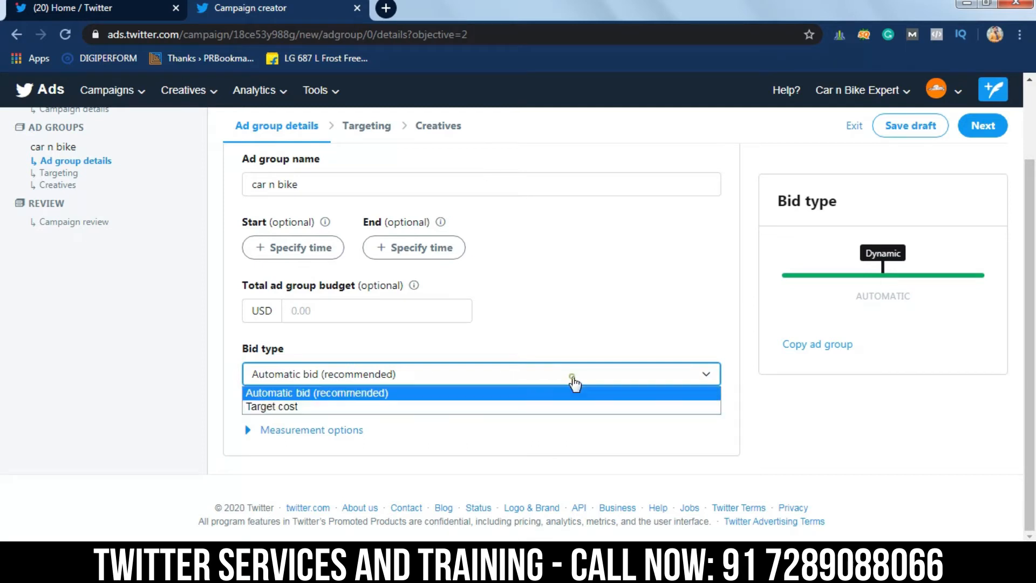
pyautogui.click(429, 407)
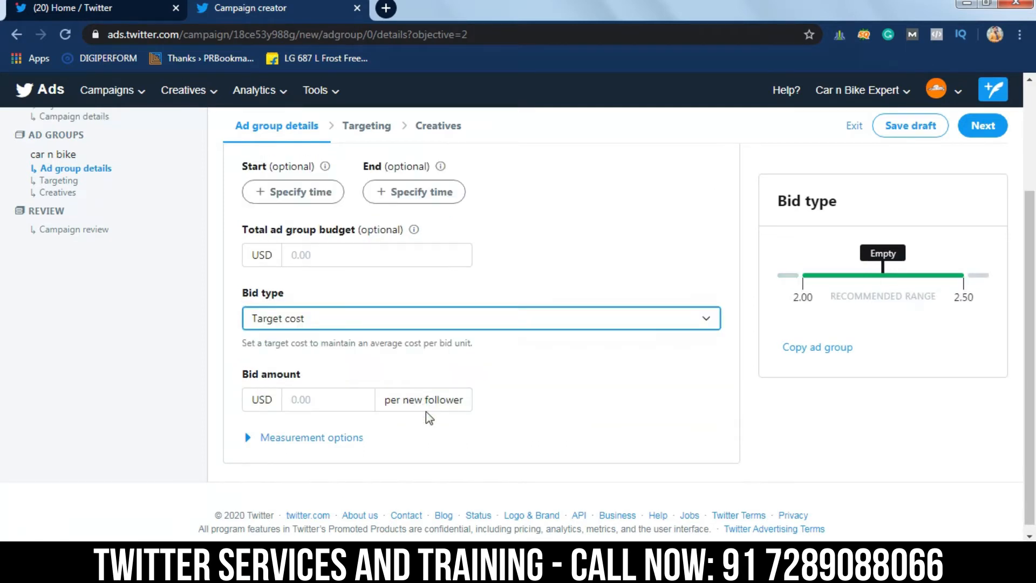
pyautogui.click(346, 398)
pyautogui.write('.10')
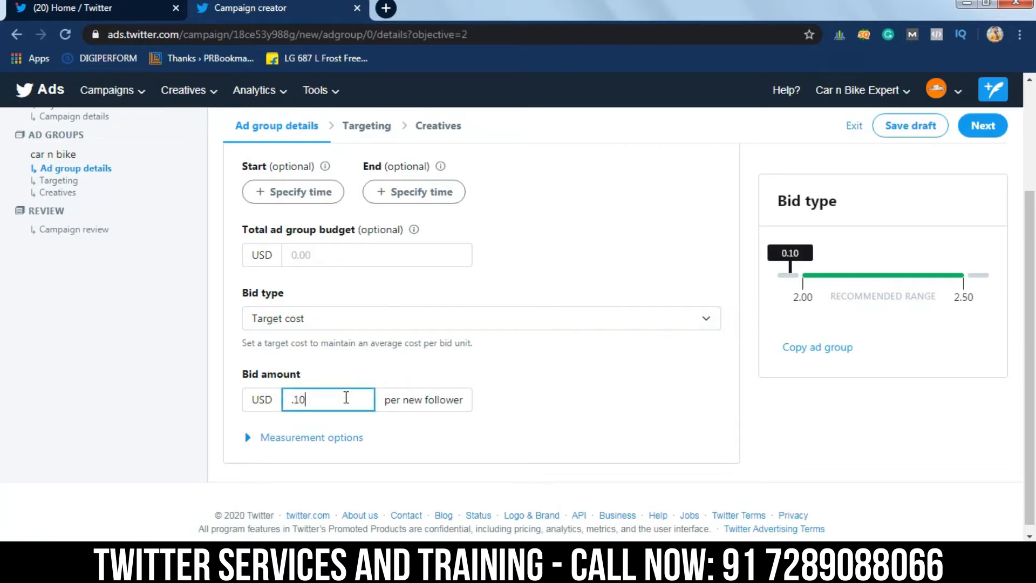
pyautogui.click(637, 437)
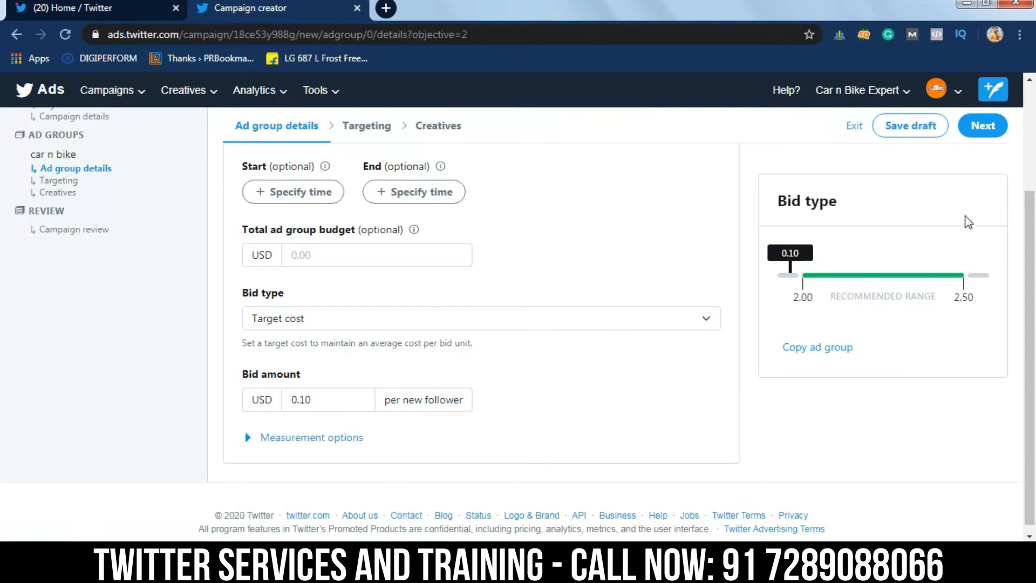
# Continue to the ad group's targeting and look through the tailored and flexible audience types and the available ad tools
pyautogui.click(984, 130)
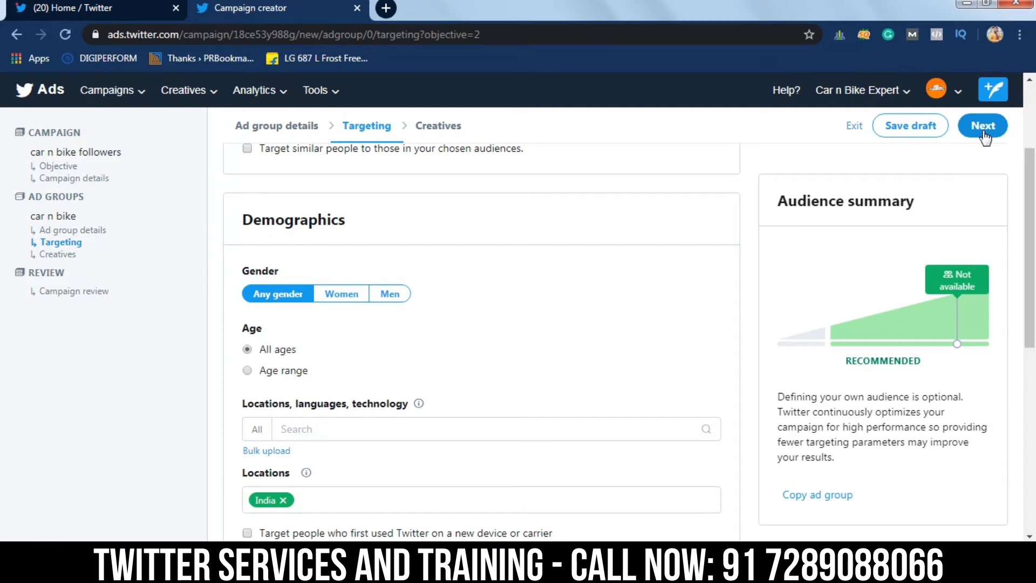
pyautogui.scroll(3, 1033, 143)
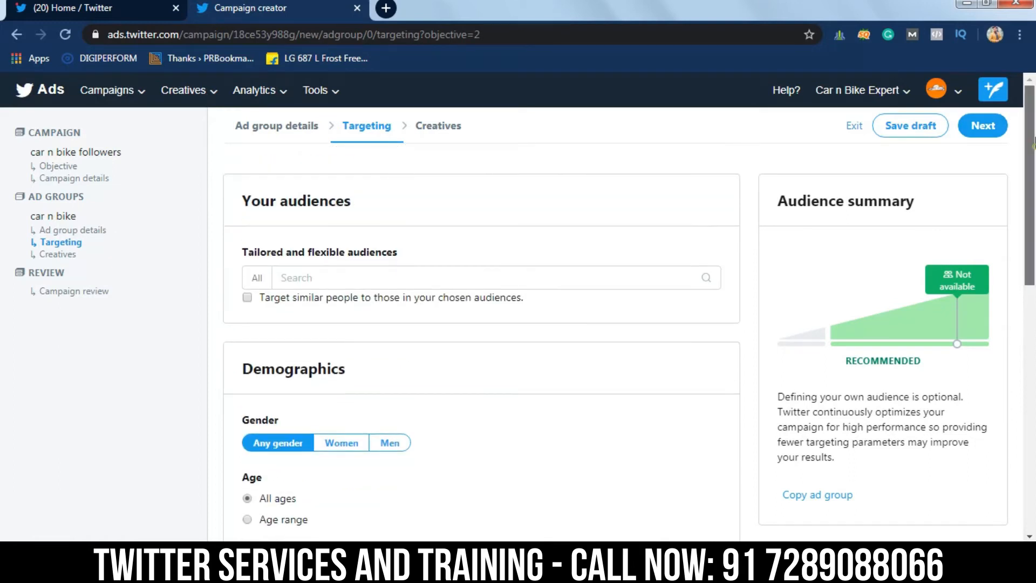
pyautogui.click(357, 273)
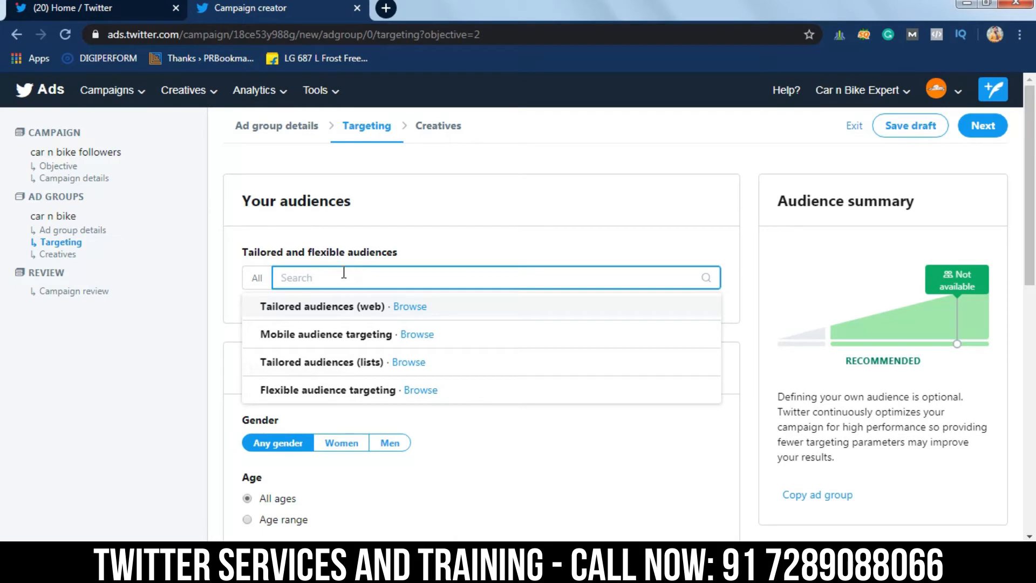
pyautogui.click(336, 97)
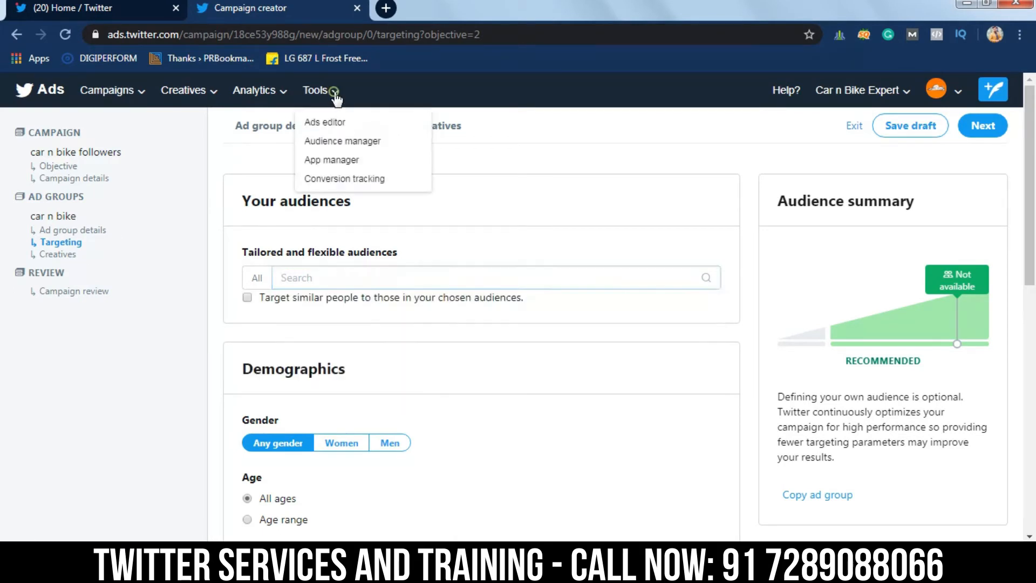
pyautogui.click(310, 264)
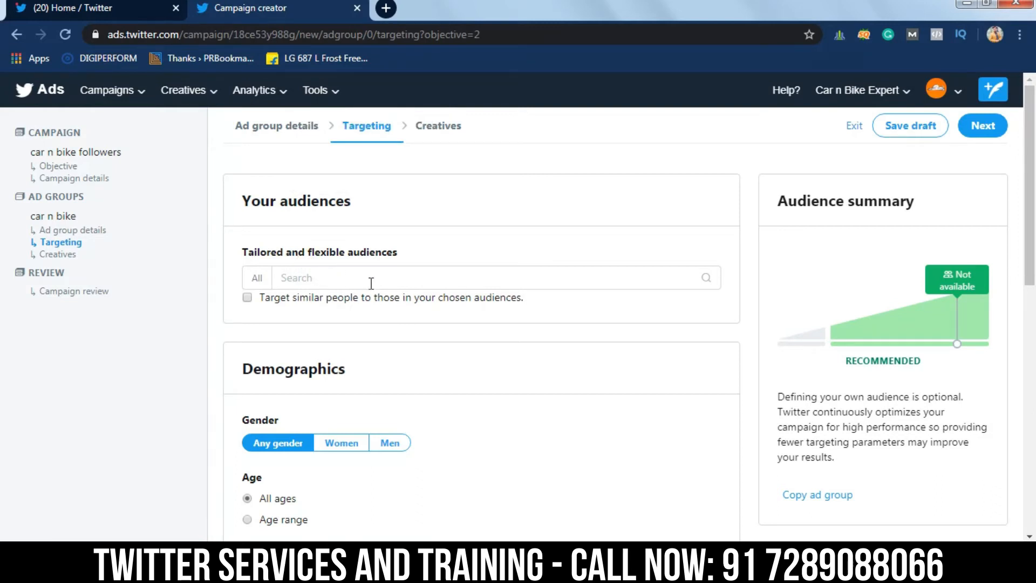
# Review the demographics settings and the targeting categories offered for locations, languages and technology
pyautogui.moveTo(1031, 231); pyautogui.dragTo(1035, 298)
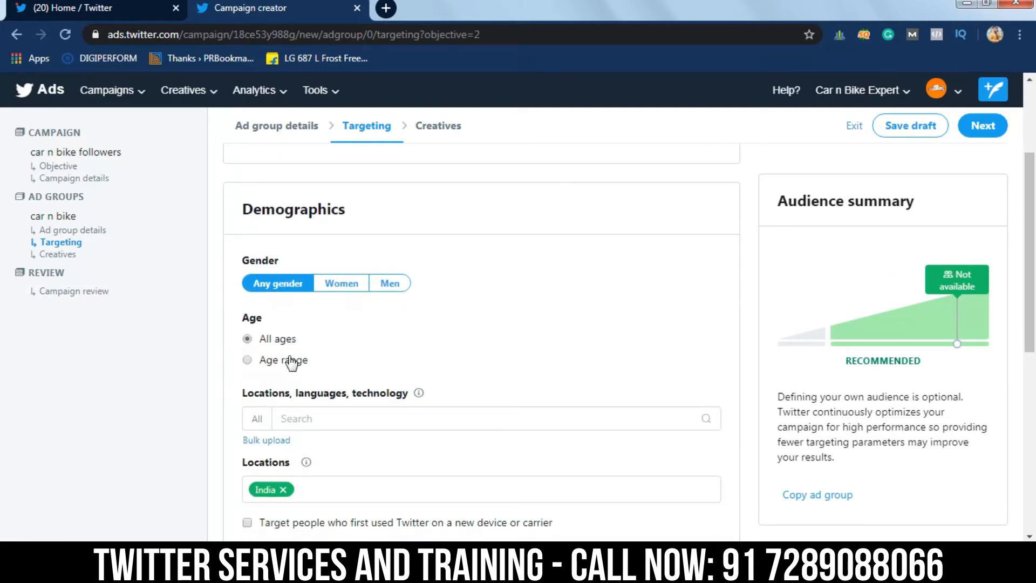
pyautogui.click(321, 420)
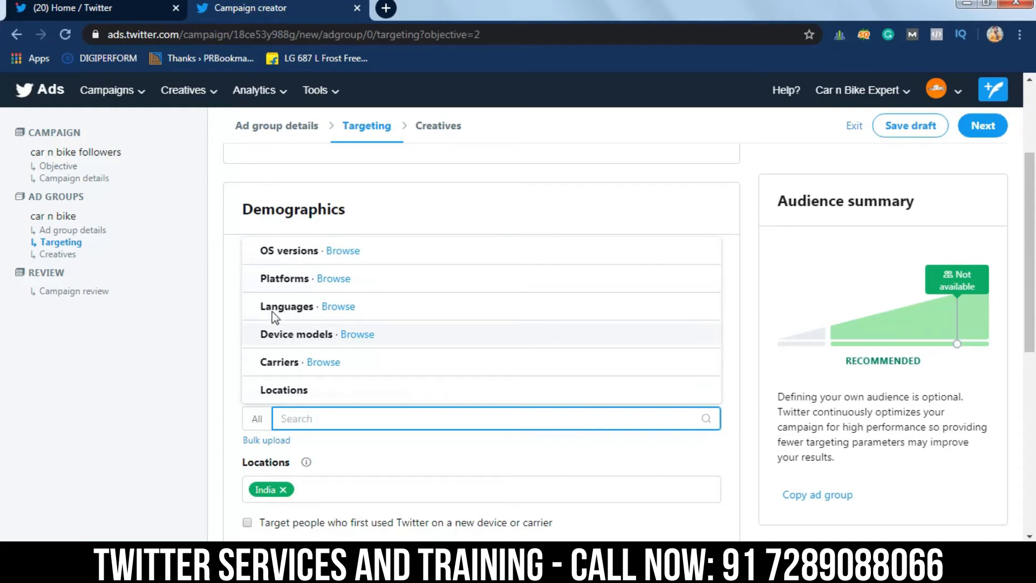
pyautogui.click(231, 325)
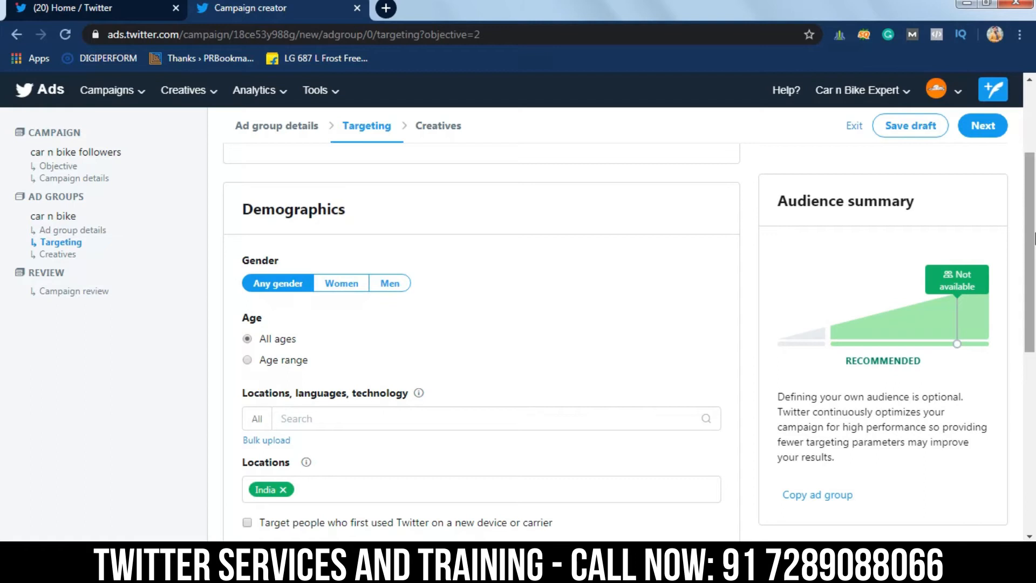
# Target people who first used Twitter on a new device or carrier within the last 1 month
pyautogui.scroll(-4, 335, 306)
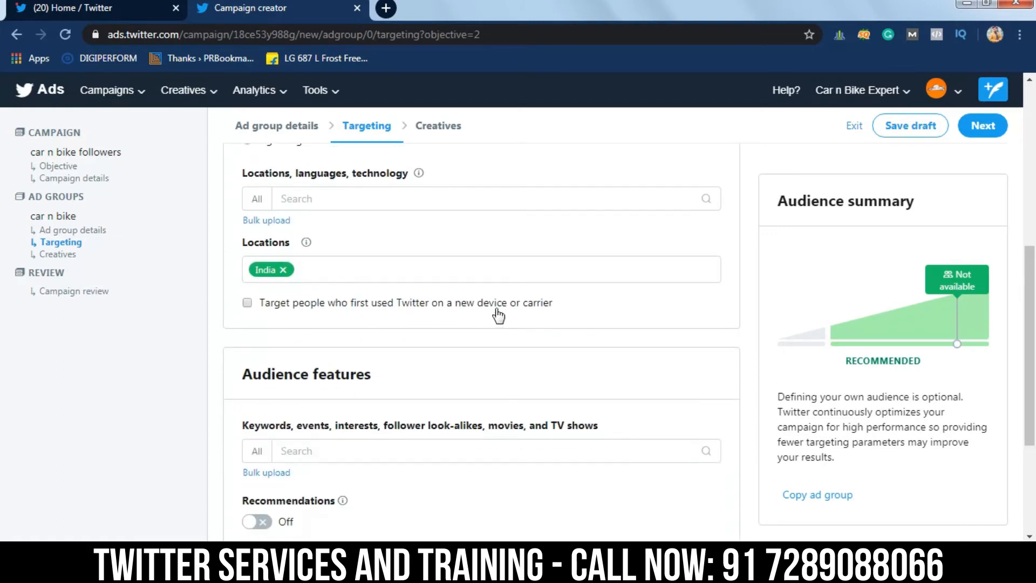
pyautogui.click(324, 308)
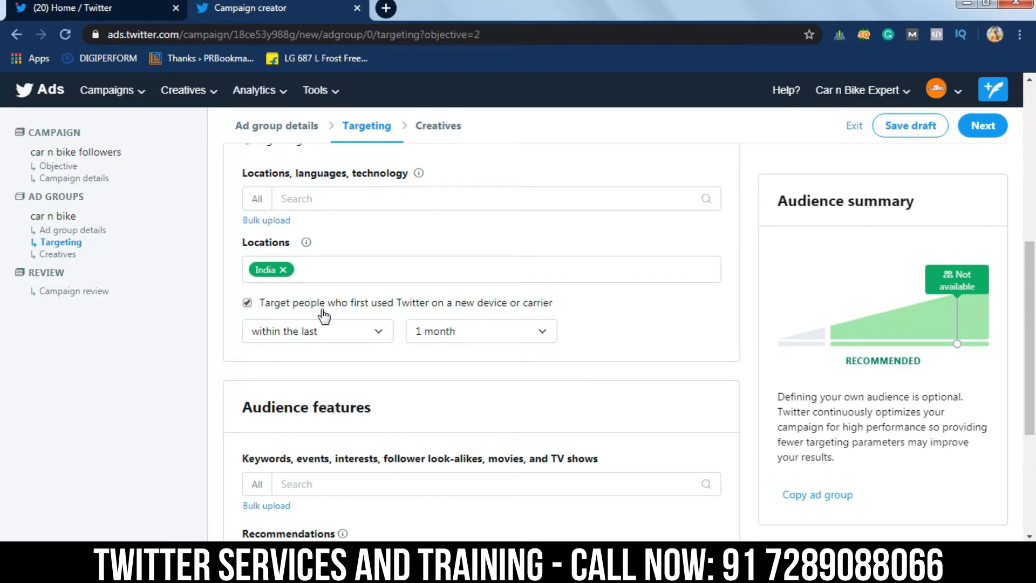
pyautogui.click(495, 335)
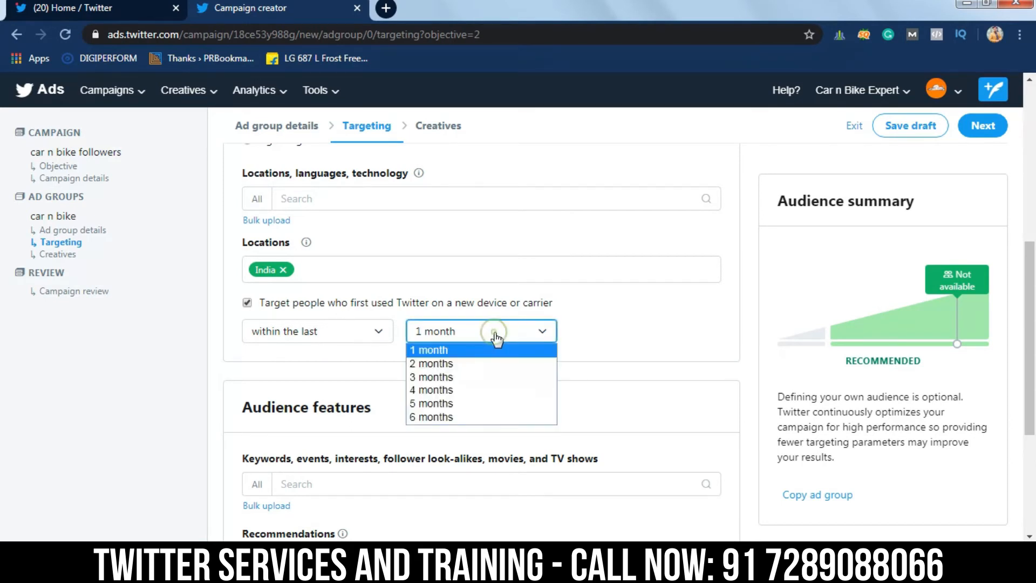
pyautogui.click(490, 349)
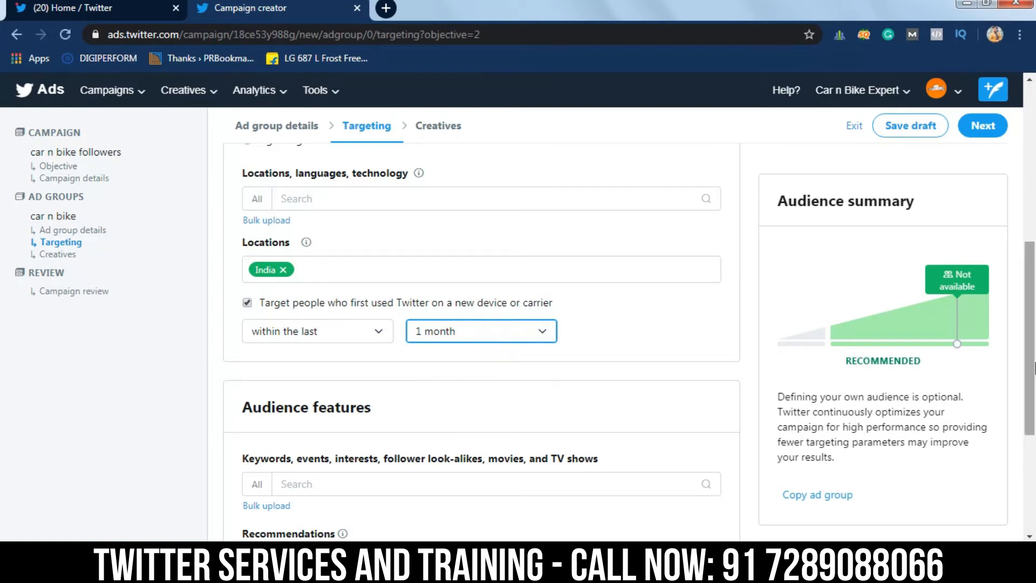
# Search the audience features for "car" and add it as a targeting keyword
pyautogui.scroll(-5, 508, 352)
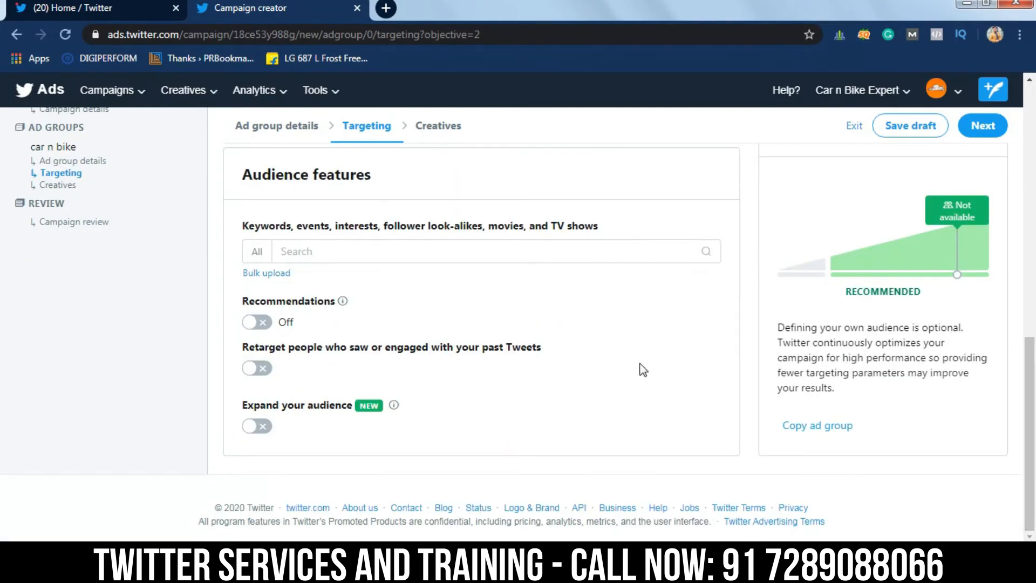
pyautogui.click(492, 250)
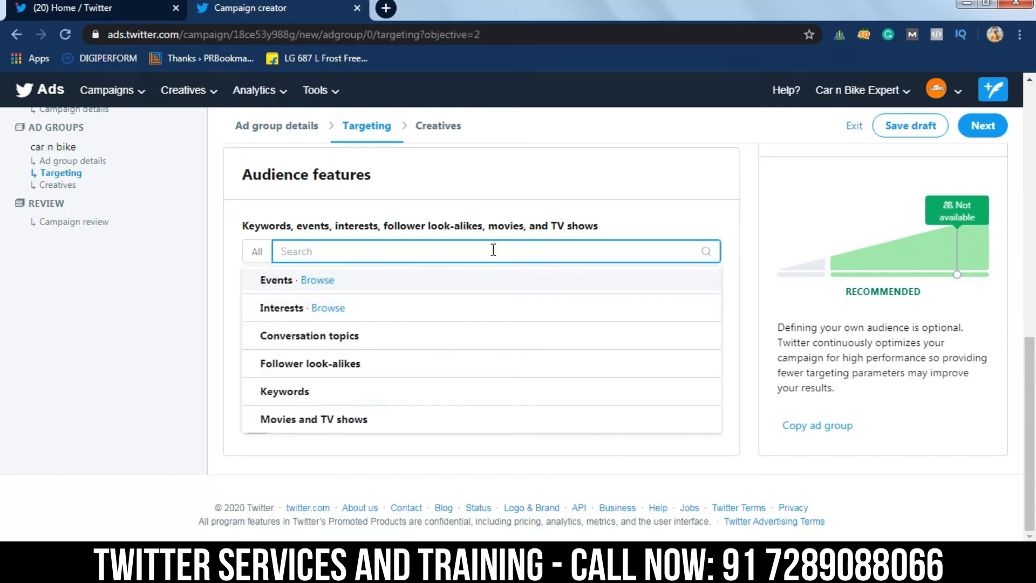
pyautogui.write('car')
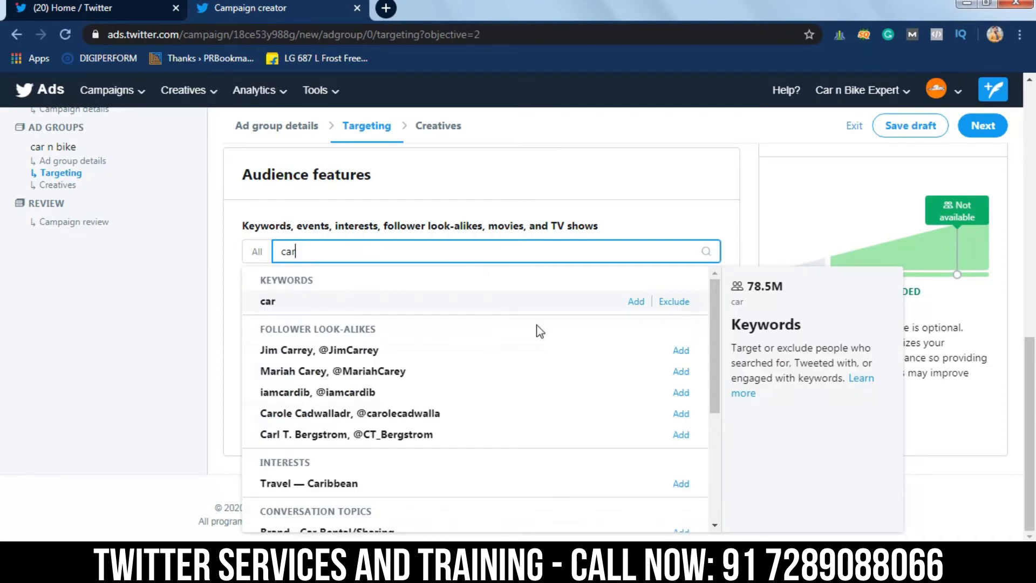
pyautogui.moveTo(715, 368); pyautogui.dragTo(715, 372)
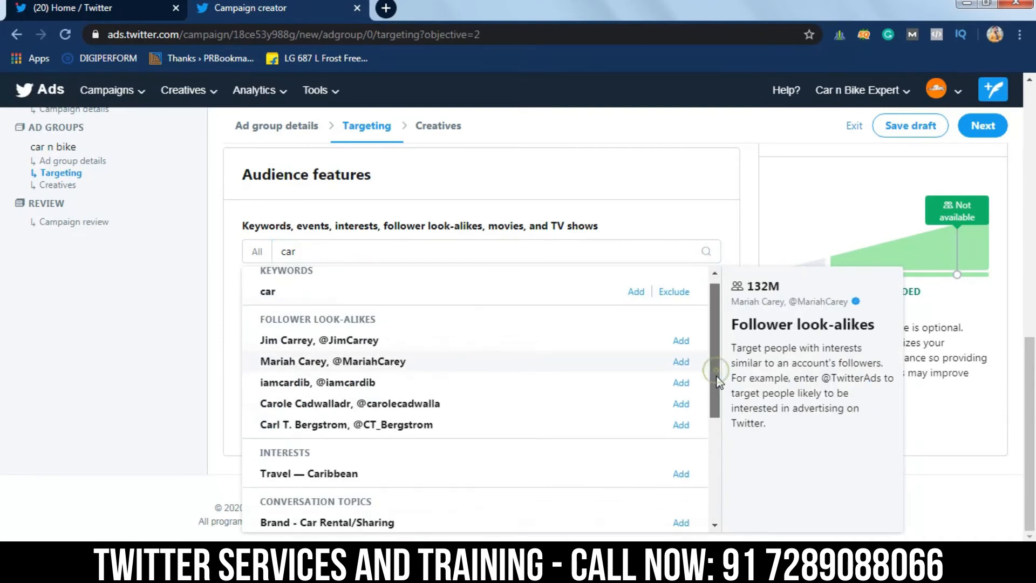
pyautogui.click(629, 293)
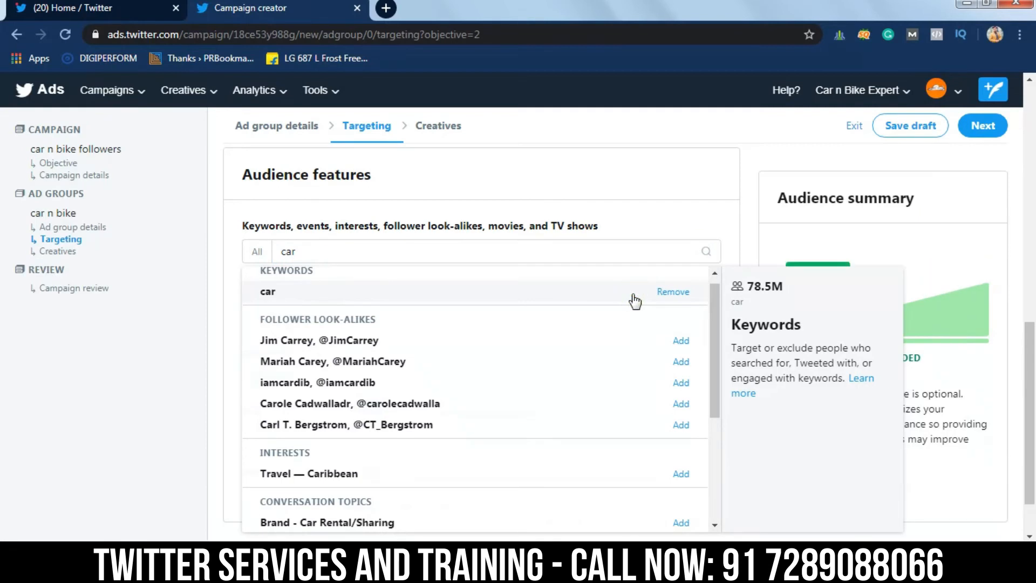
pyautogui.click(732, 232)
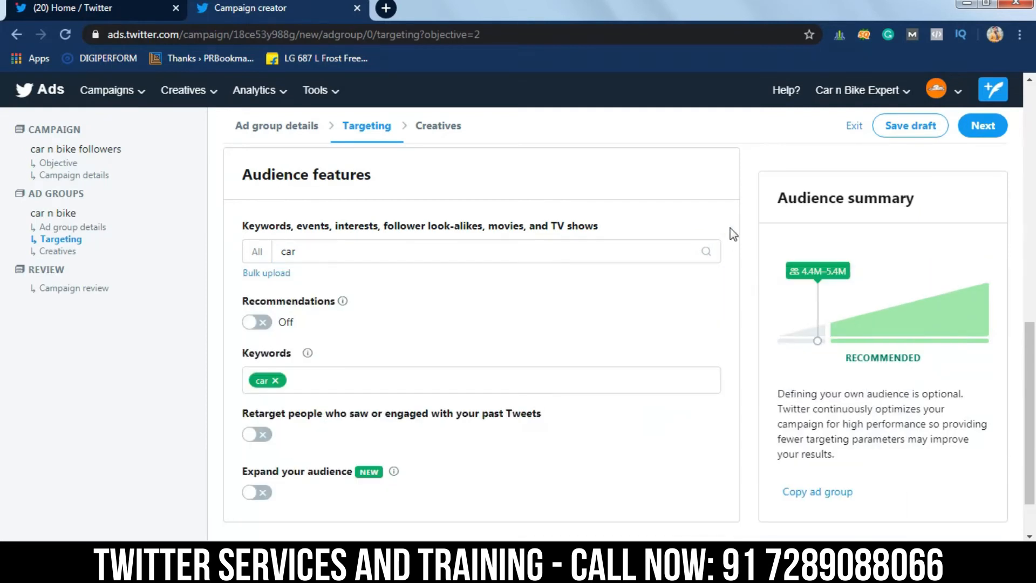
# Replace the audience feature search with "bike" and add it as a second targeting keyword
pyautogui.click(647, 249)
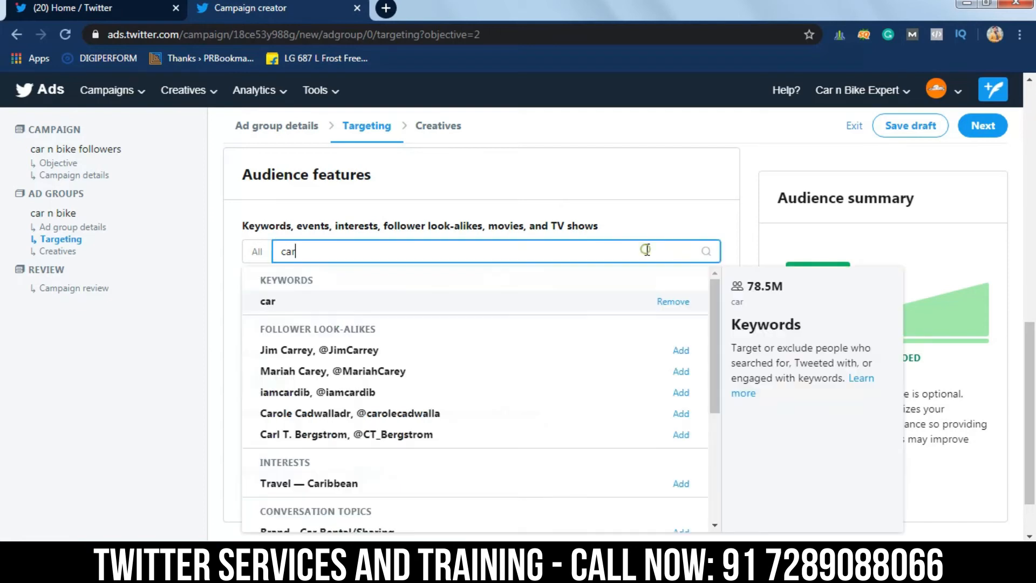
pyautogui.press('BackSpace')
pyautogui.press('BackSpace')
pyautogui.press('BackSpace')
pyautogui.write('bike')
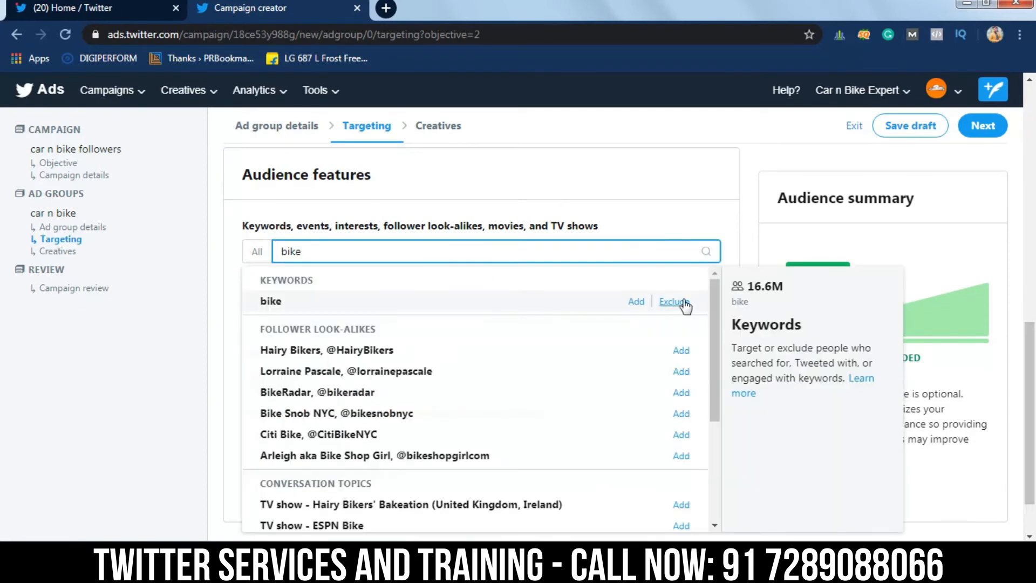
pyautogui.click(637, 303)
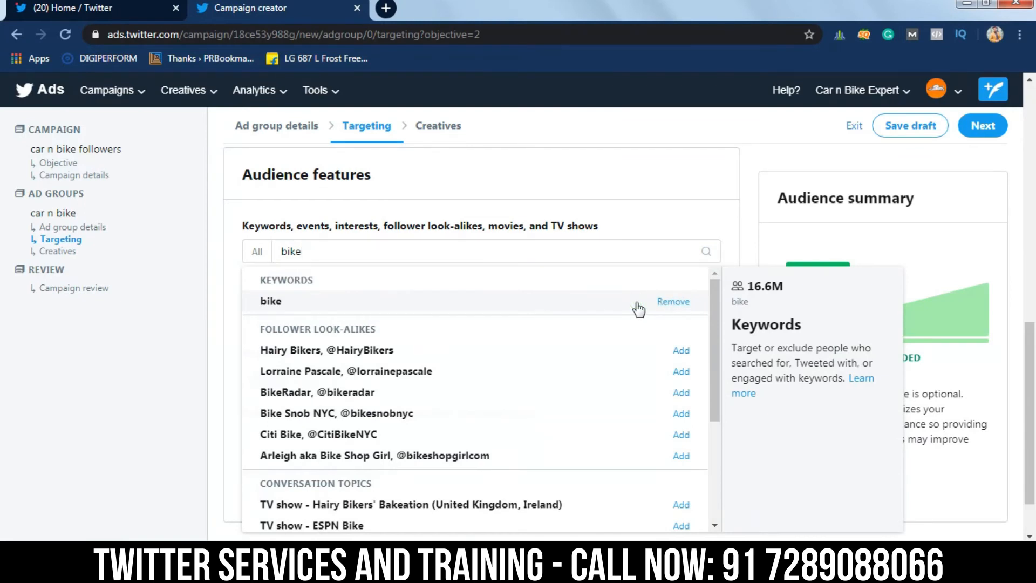
pyautogui.click(727, 235)
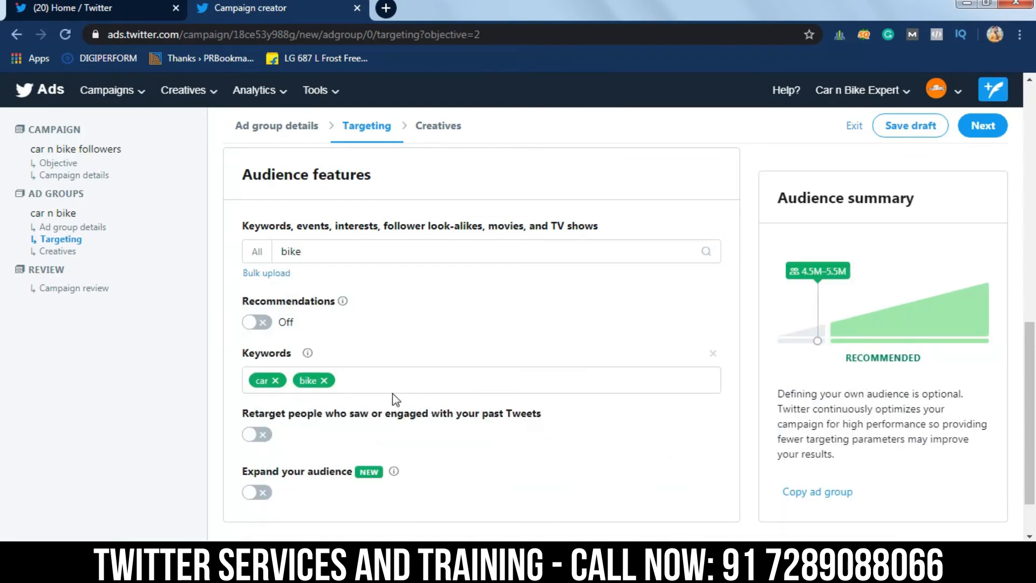
# Read the explanation of Recommendations, try the suggested keywords on, and switch them back off
pyautogui.click(343, 303)
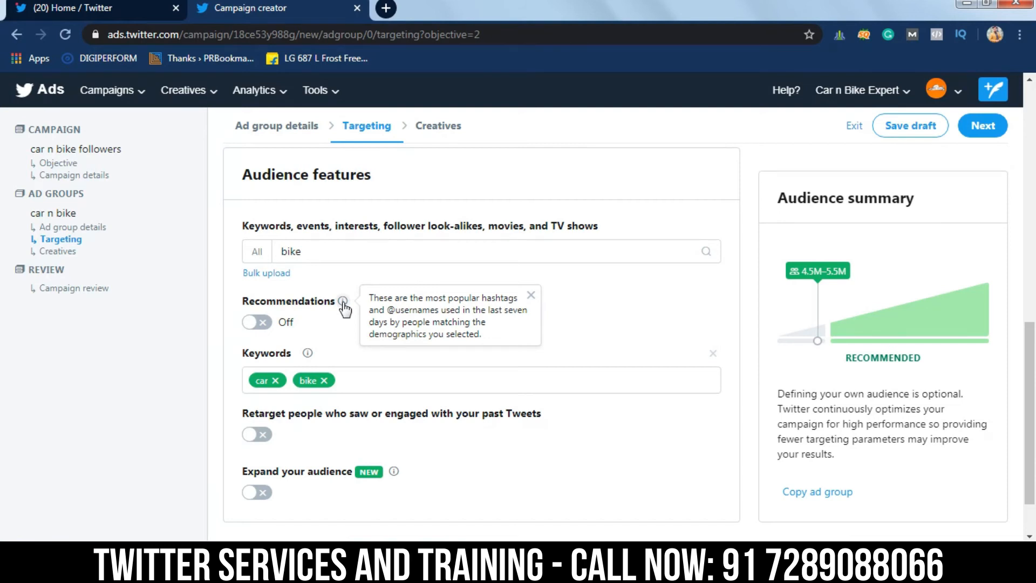
pyautogui.click(265, 323)
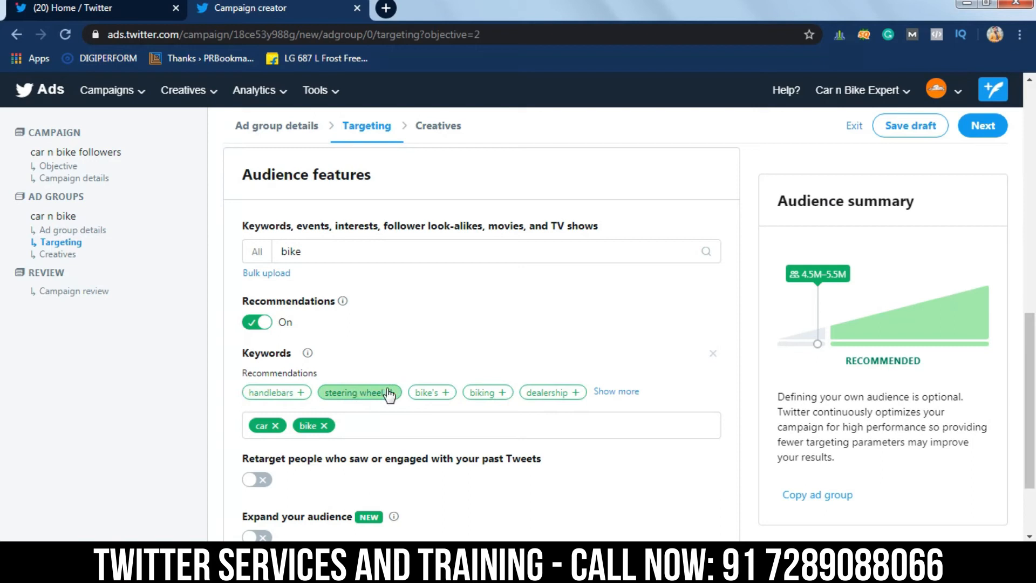
pyautogui.click(256, 322)
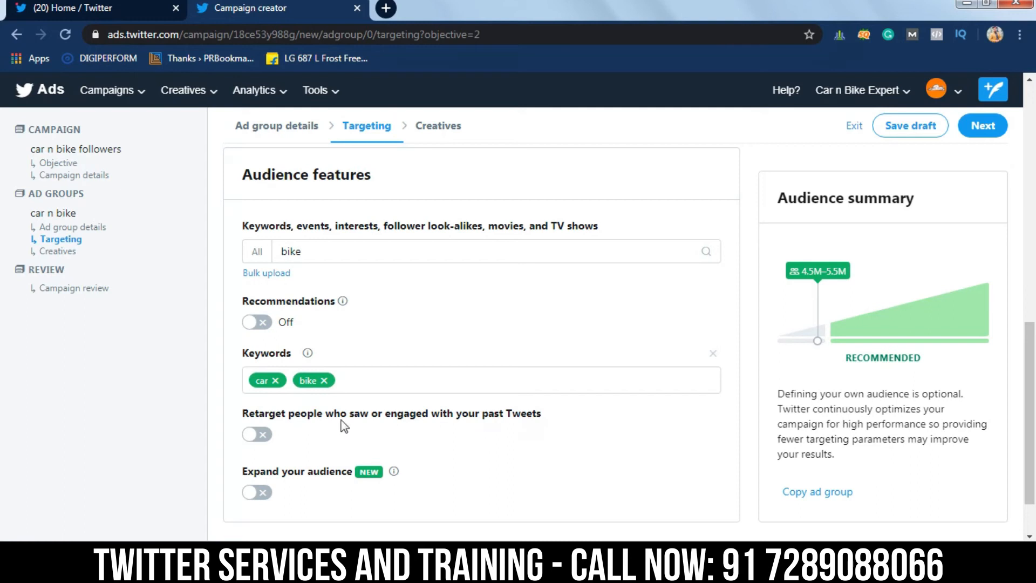
# Try retargeting people who saw organic Tweets and Tweets from specific campaigns, and turn retargeting back off
pyautogui.click(268, 435)
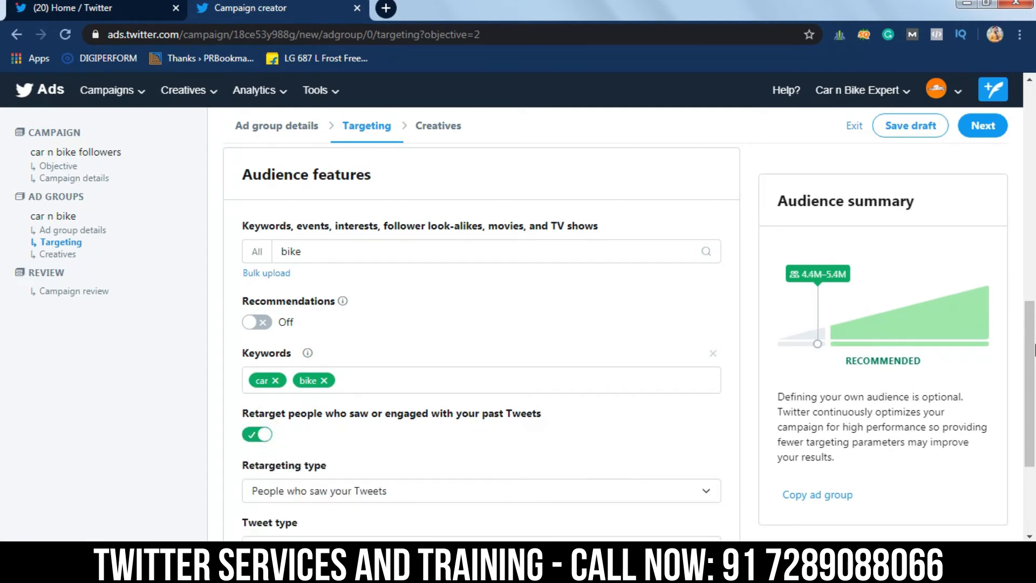
pyautogui.moveTo(1033, 346); pyautogui.dragTo(1035, 451)
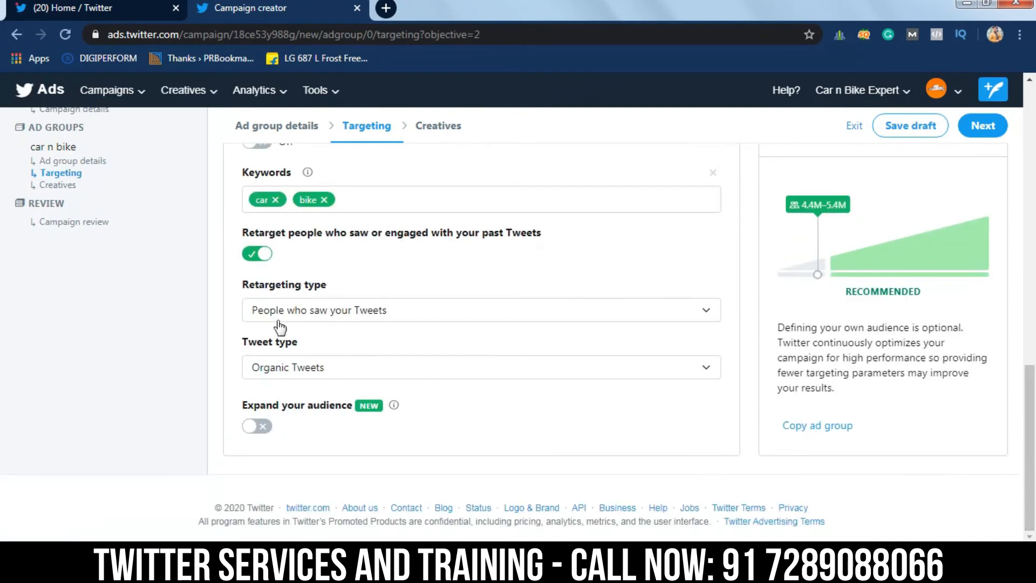
pyautogui.click(317, 373)
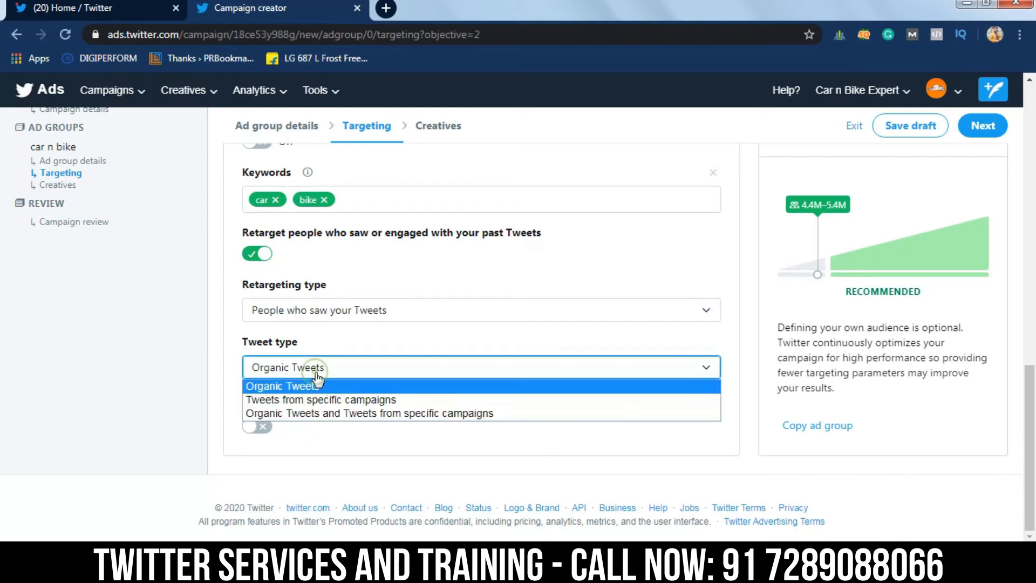
pyautogui.click(318, 415)
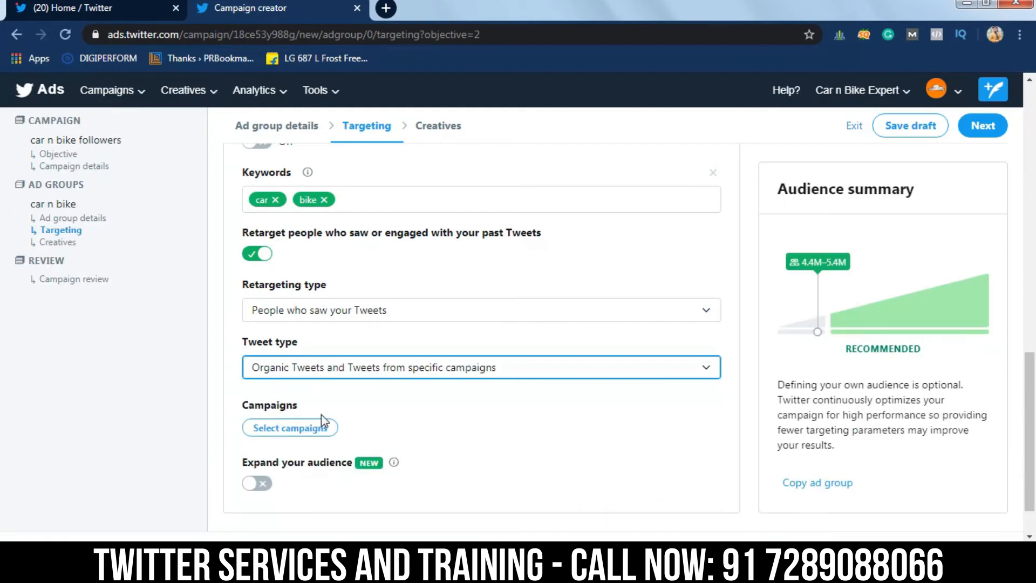
pyautogui.click(249, 255)
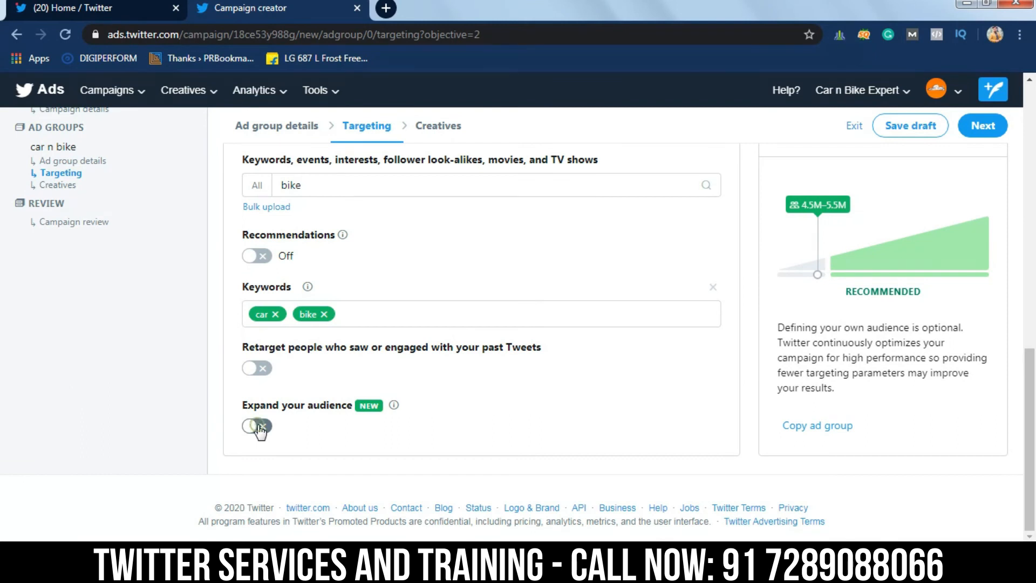
# Try expanding the audience, comparing the Expanded and Broad levels, and turn the expansion back off
pyautogui.click(260, 427)
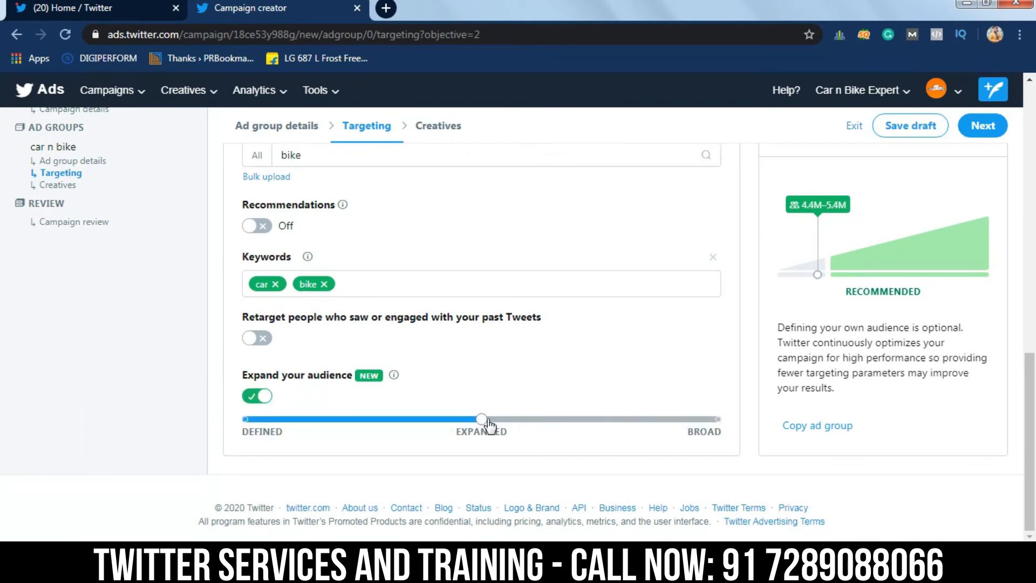
pyautogui.moveTo(485, 424)
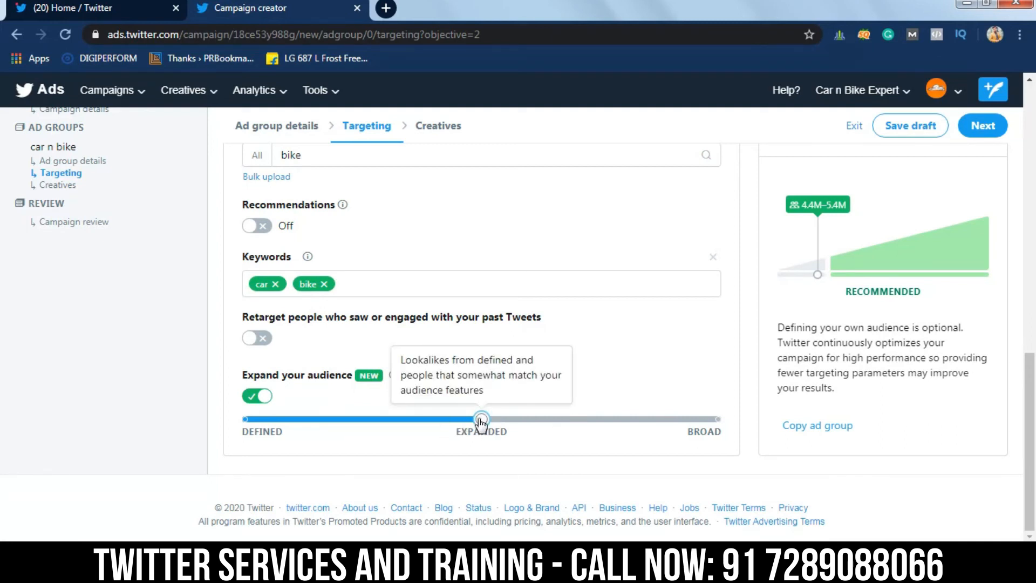
pyautogui.click(716, 419)
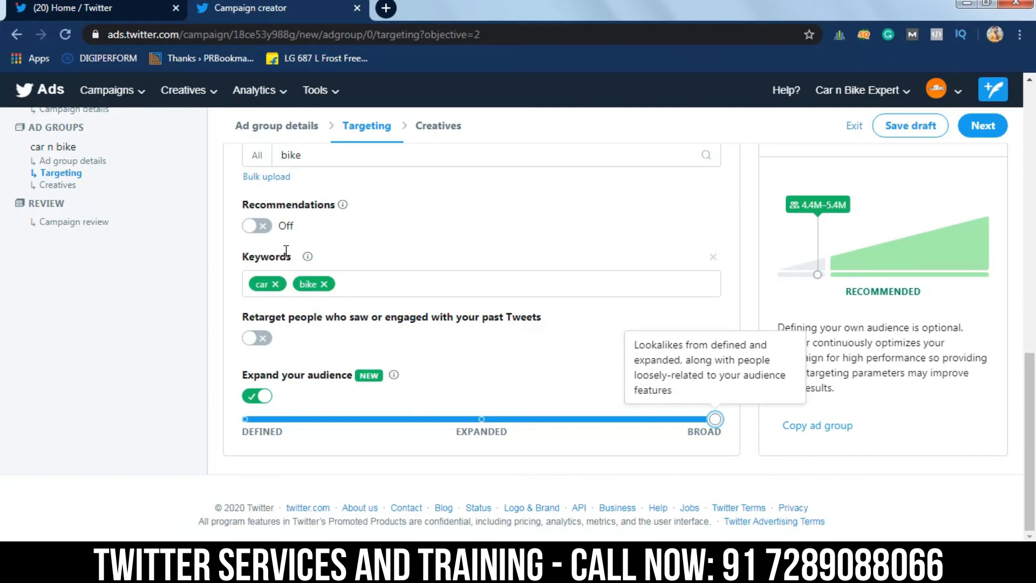
pyautogui.click(251, 397)
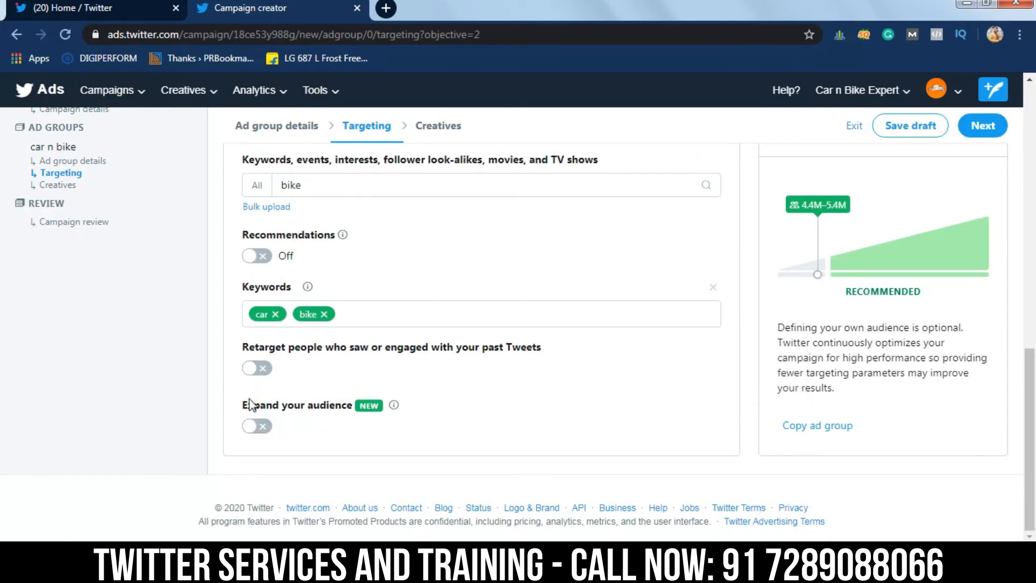
# Continue from targeting to the ad group's creatives
pyautogui.click(983, 127)
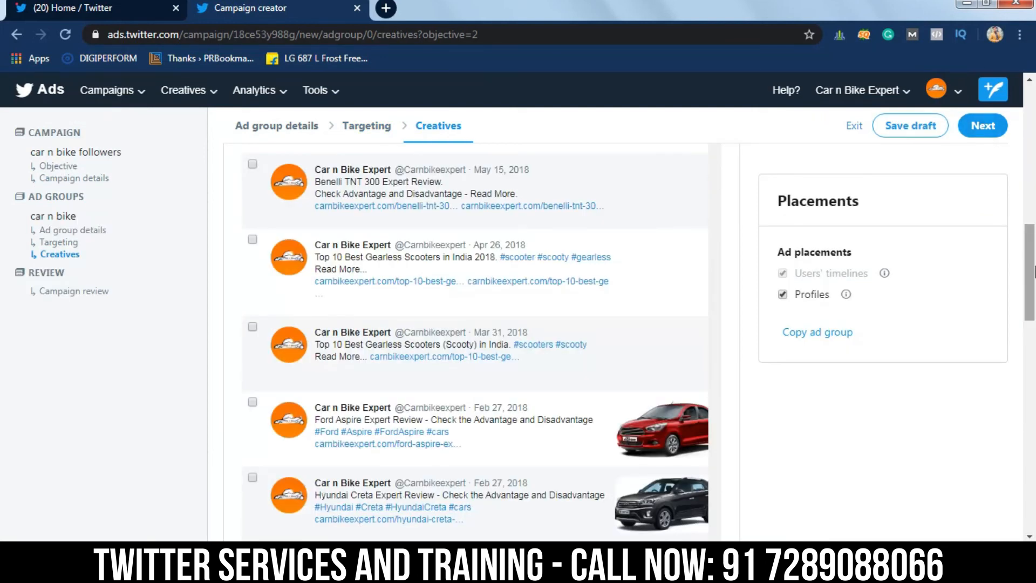
# Select the Feb 27, 2018 Ford Aspire Expert Review Tweet as the ad group's creative and continue to check the campaign review
pyautogui.moveTo(1031, 270); pyautogui.dragTo(1033, 155)
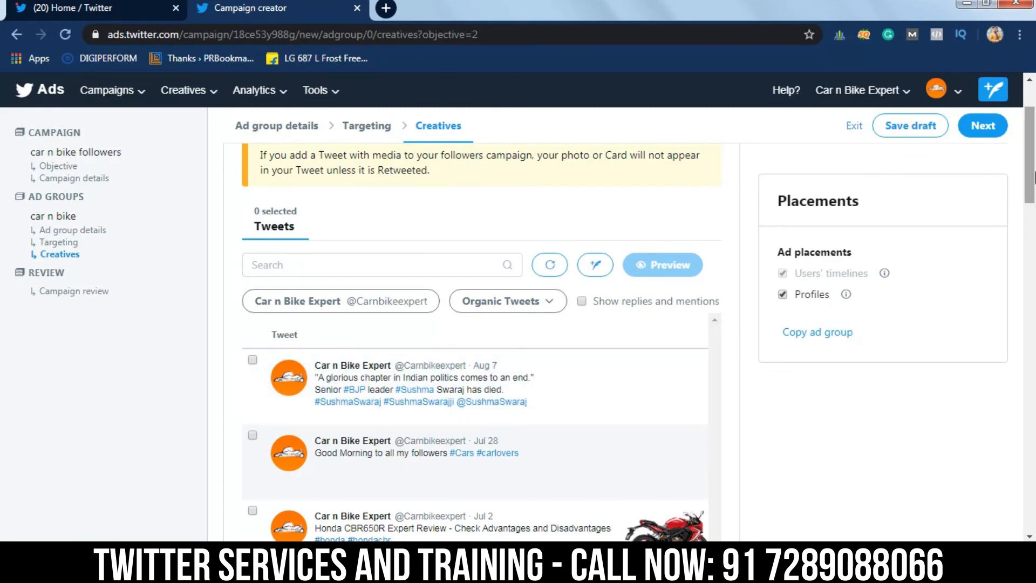
pyautogui.moveTo(1034, 167); pyautogui.dragTo(1035, 297)
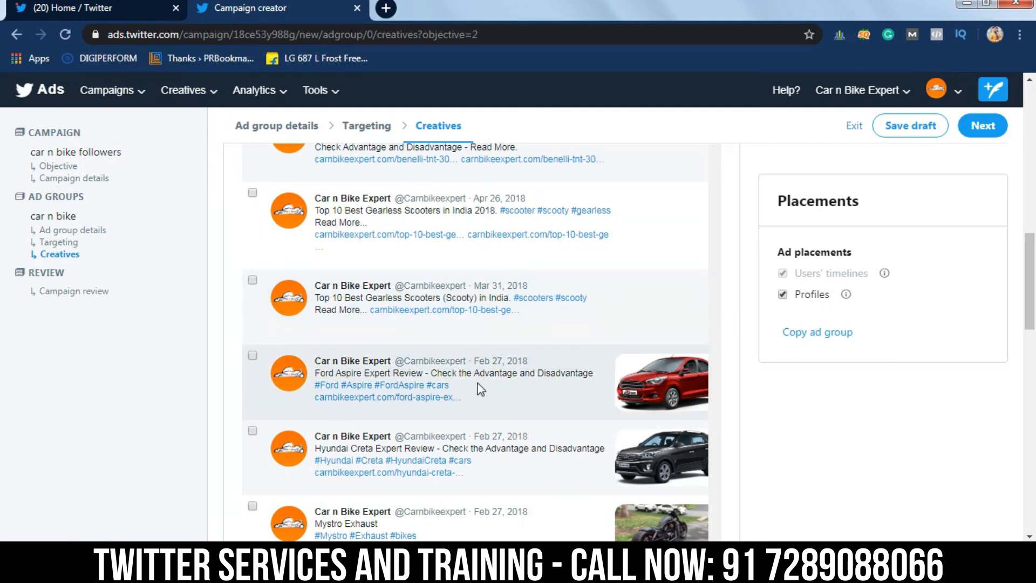
pyautogui.click(253, 356)
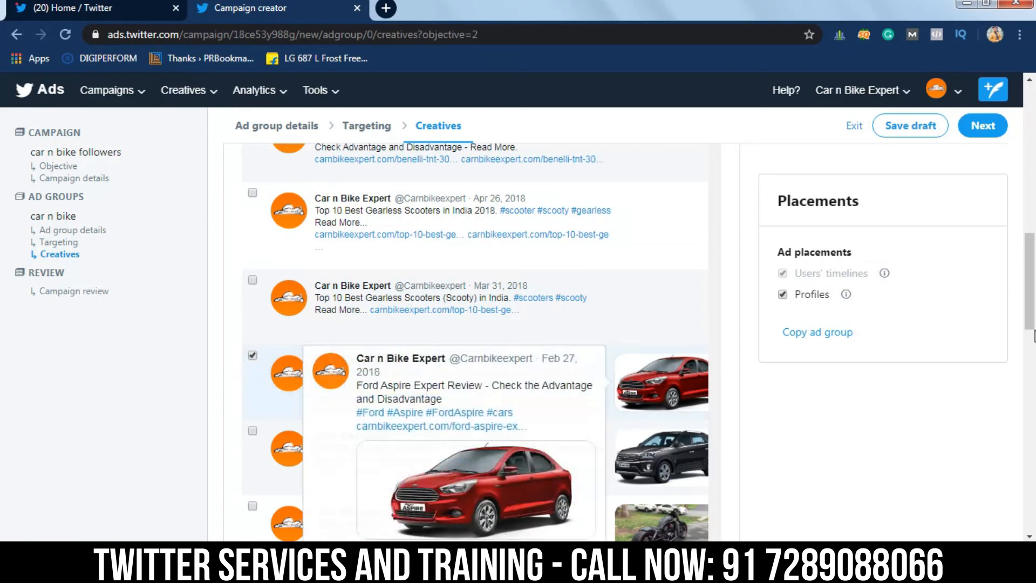
pyautogui.moveTo(1034, 307); pyautogui.dragTo(998, 169)
pyautogui.click(983, 127)
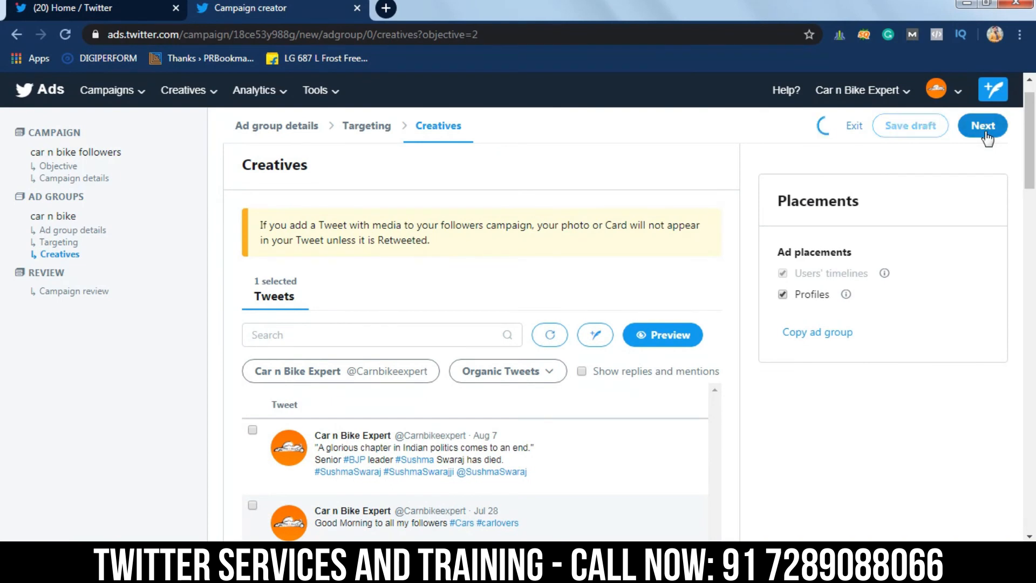
pyautogui.moveTo(1034, 177); pyautogui.dragTo(1034, 448)
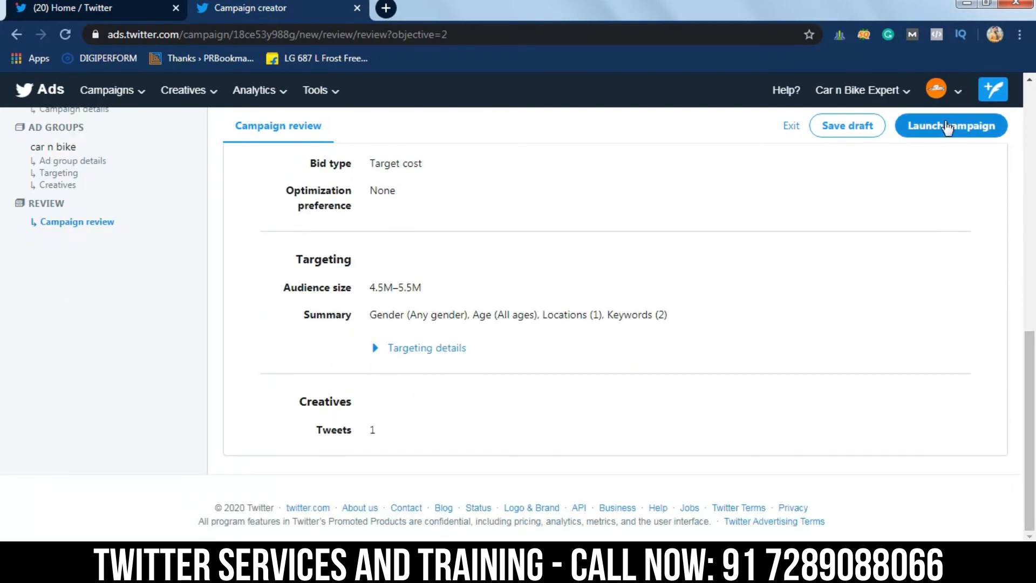
pyautogui.moveTo(1032, 410); pyautogui.dragTo(1034, 162)
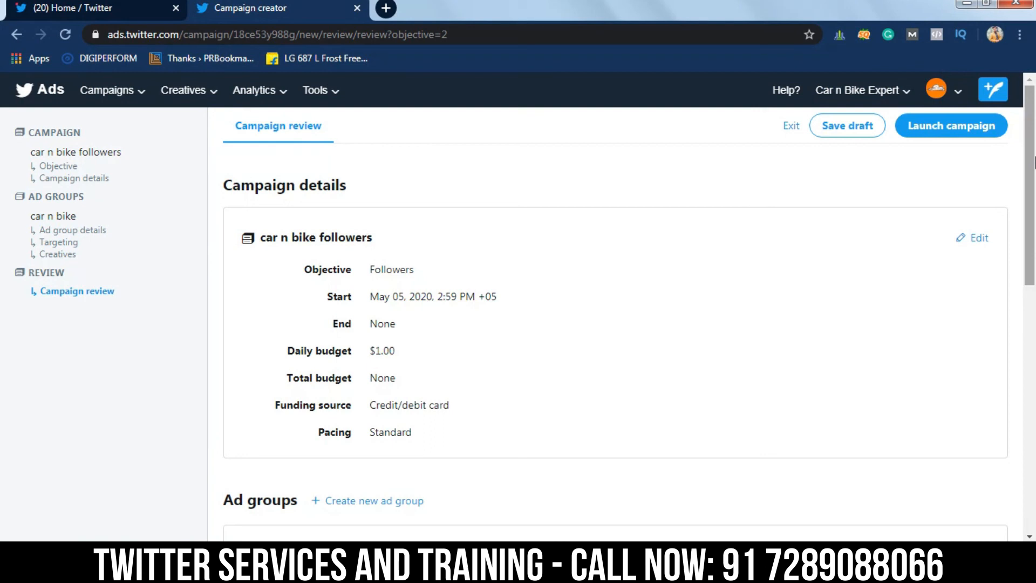